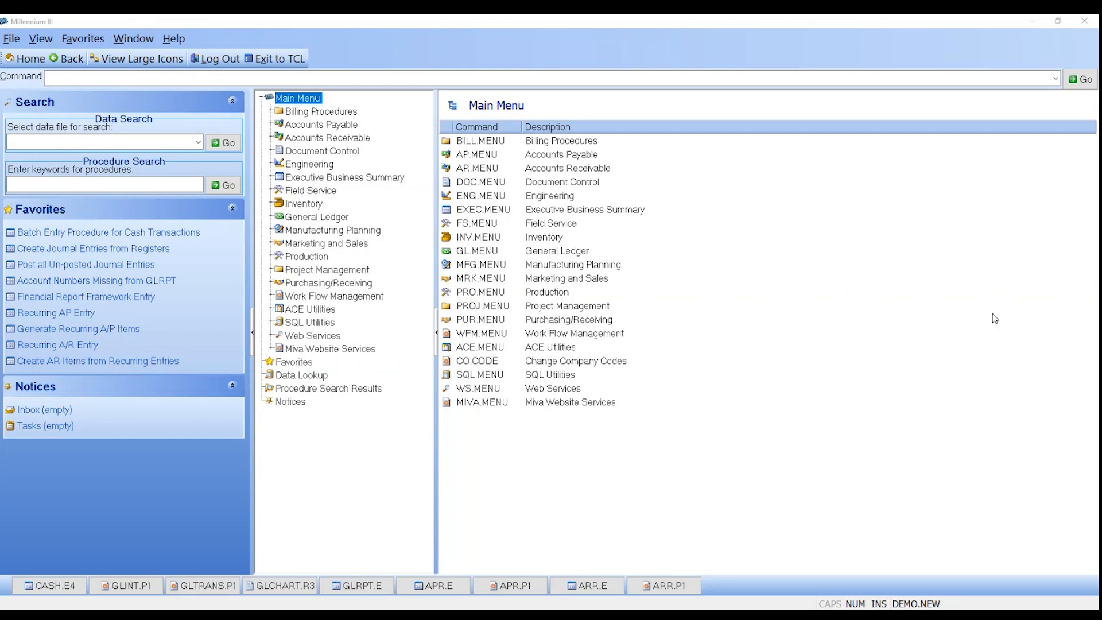
# Open the batch entry procedure for cash transactions and set the batch's deposit ID to 10-04-23.
pyautogui.click(50, 585)
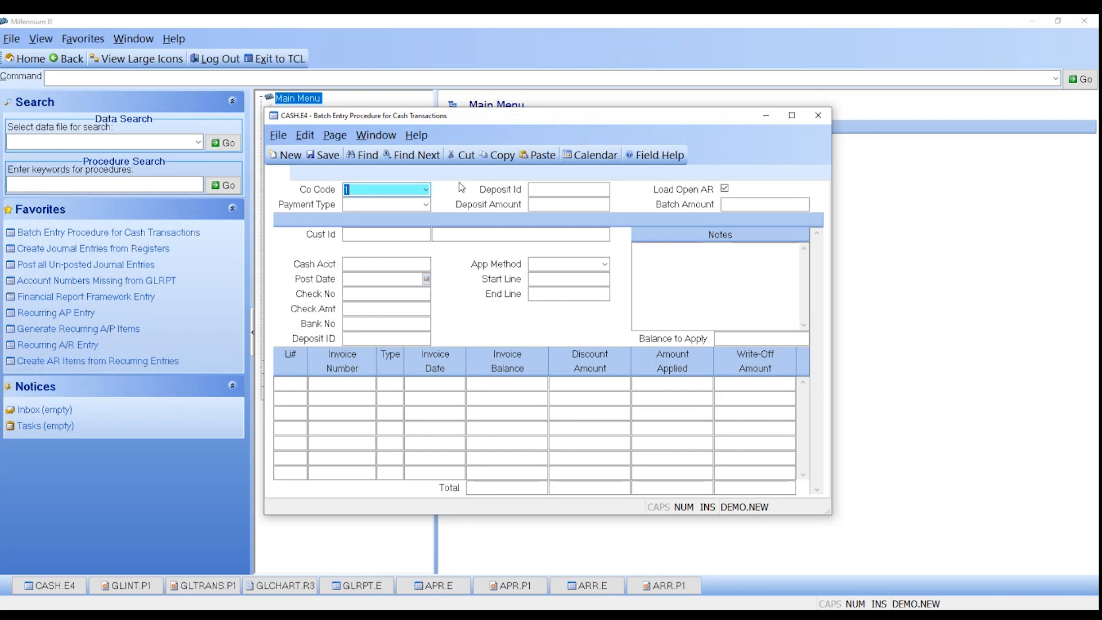
pyautogui.press('Tab')
pyautogui.press('Tab')
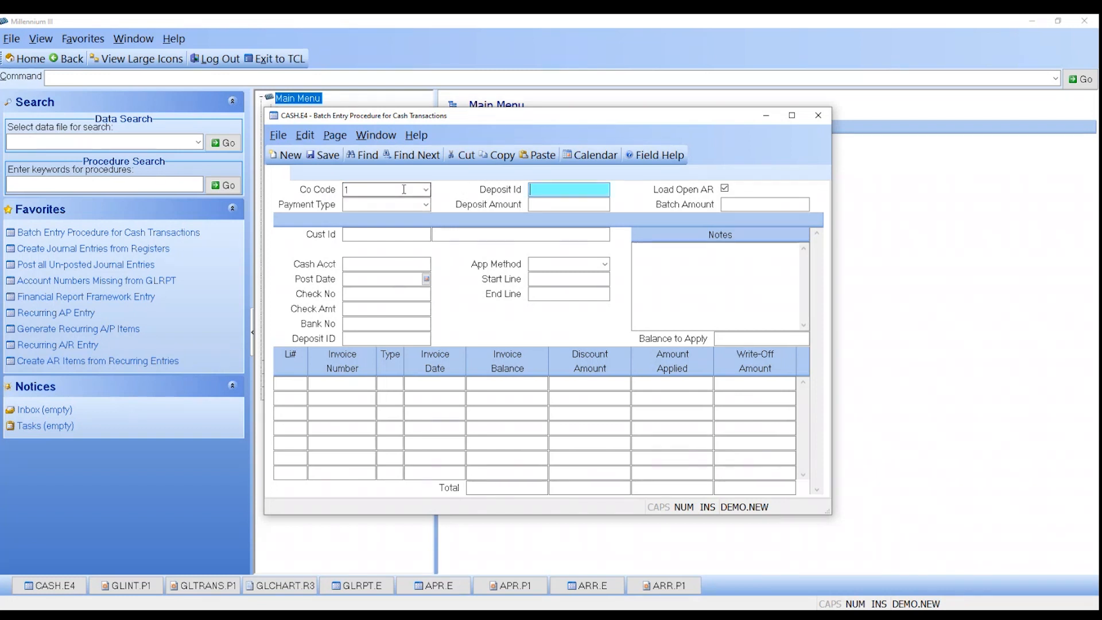
pyautogui.write('d')
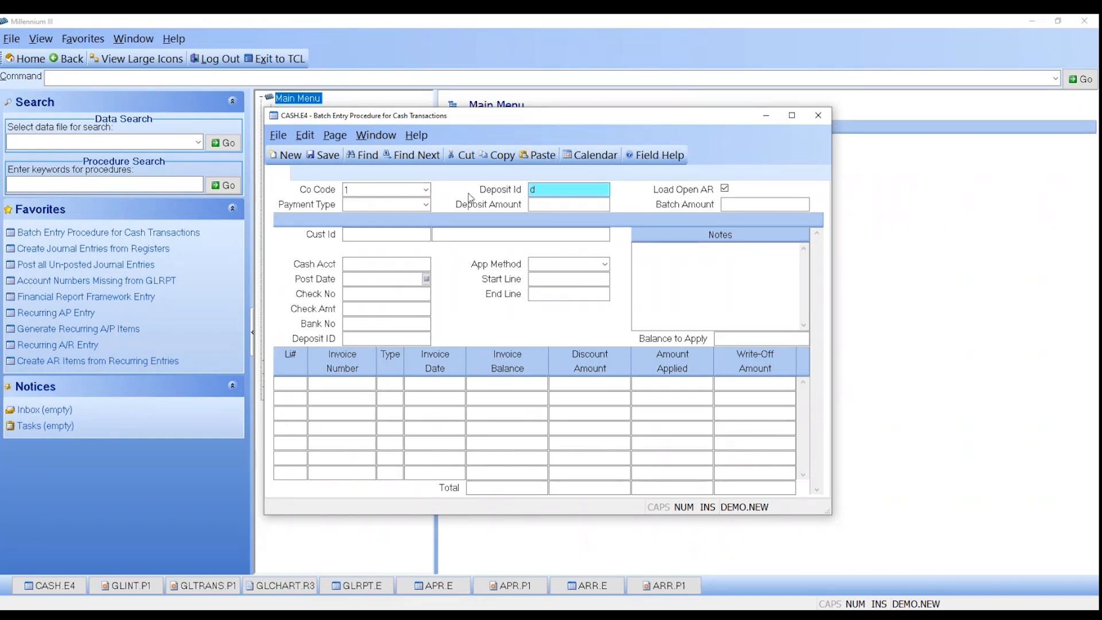
pyautogui.press('Tab')
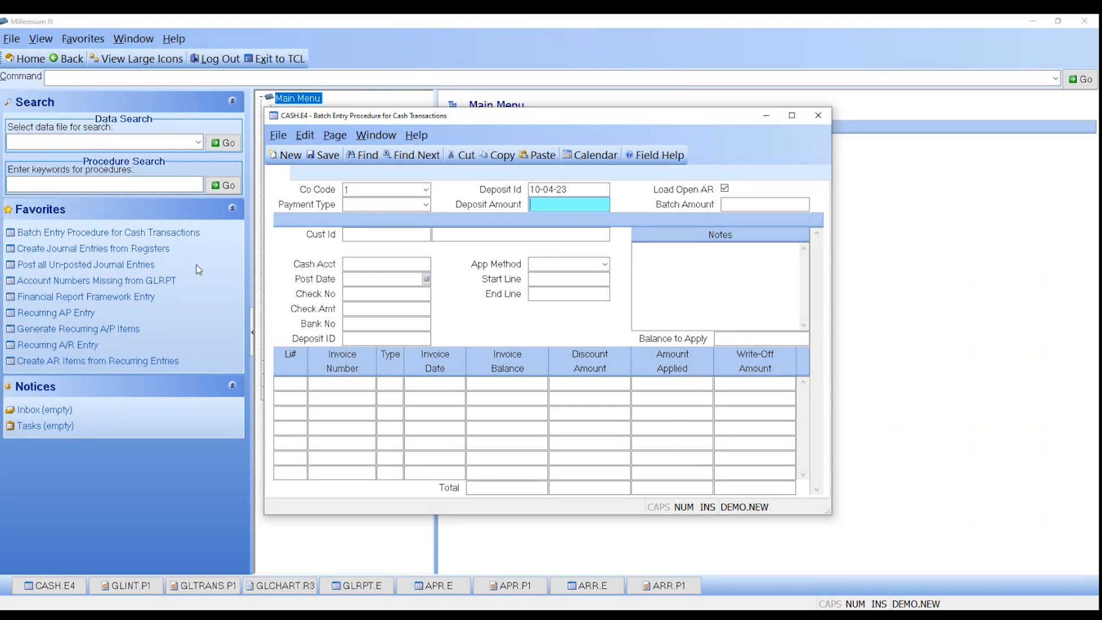
# Load Ampex Corp. by customer ID into the first cash receipt, accepting the default cash account and post date 10-04-23.
pyautogui.press('Tab')
pyautogui.press('Tab')
pyautogui.write('9')
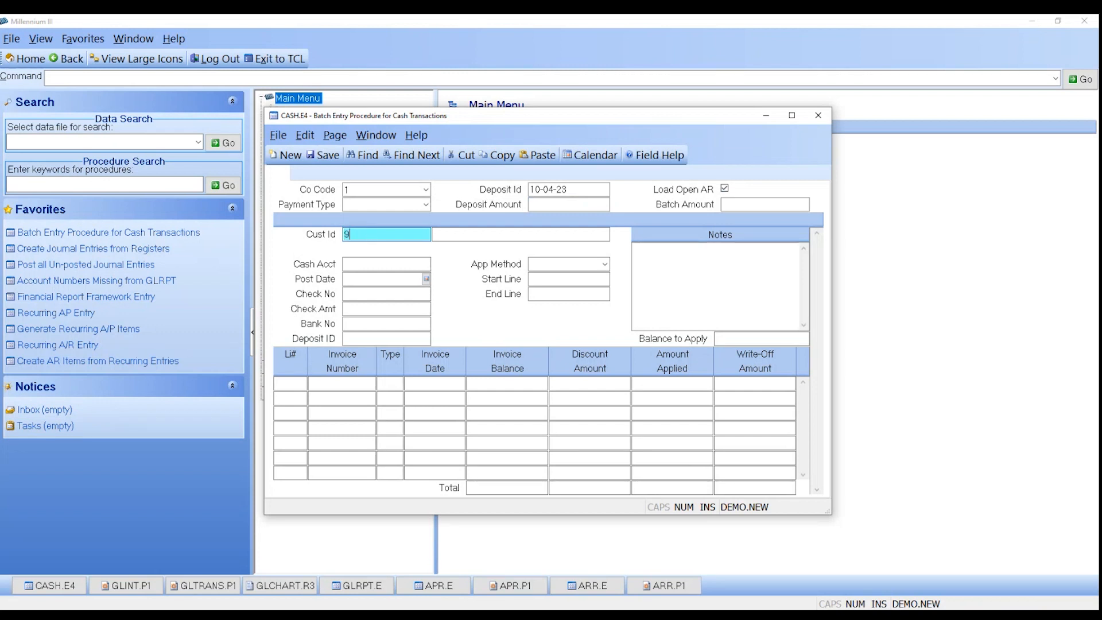
pyautogui.press('Tab')
pyautogui.press('Tab')
pyautogui.press('Tab')
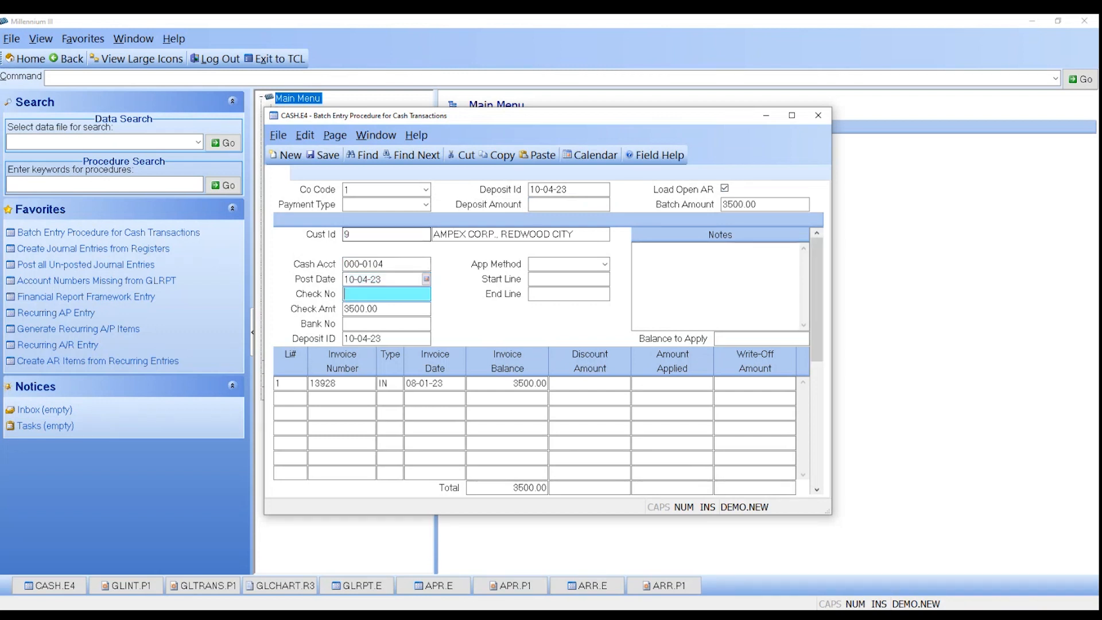
# Enter TEST as the Ampex Corp. check number and apply 3500.00 to the customer's open invoice.
pyautogui.write('TEST')
pyautogui.press('Tab')
pyautogui.press('Tab')
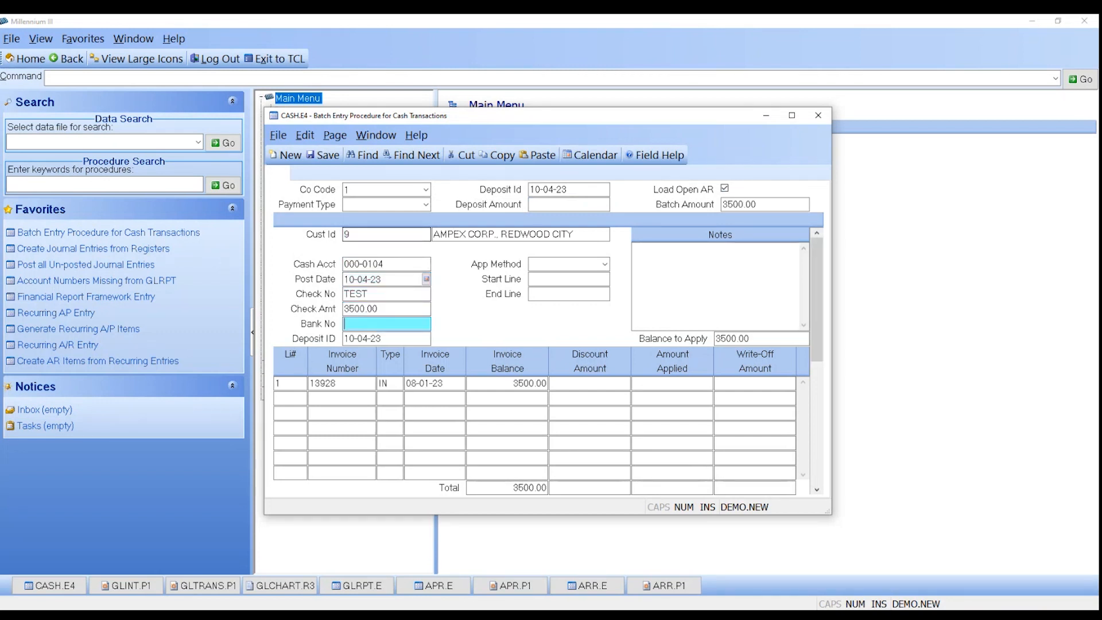
pyautogui.press('Tab')
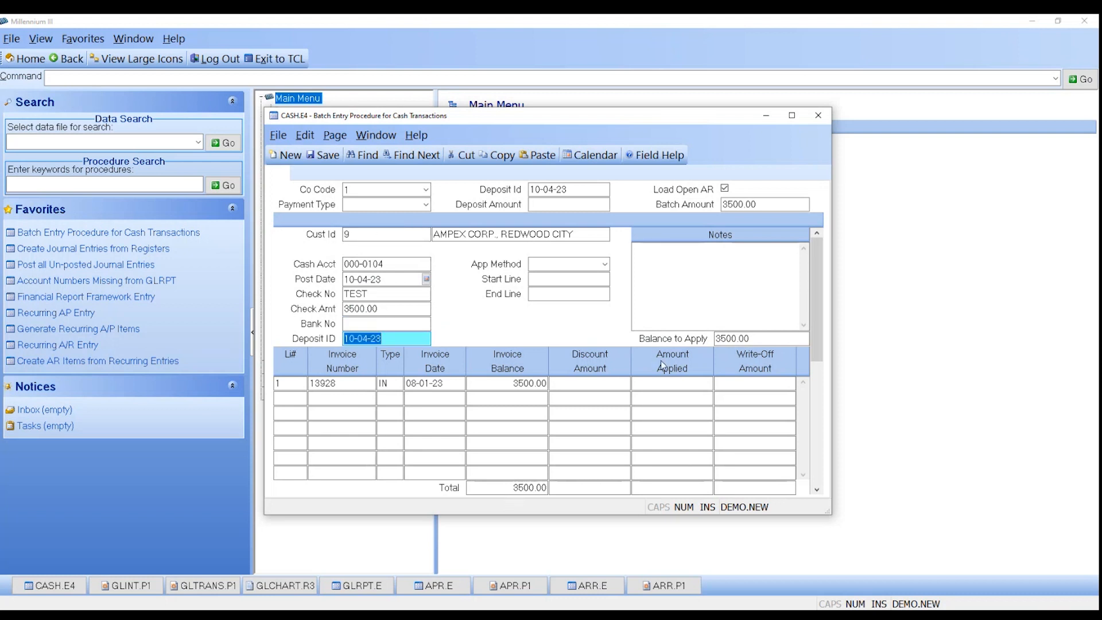
pyautogui.press('Tab')
pyautogui.press('Tab')
pyautogui.press('Tab')
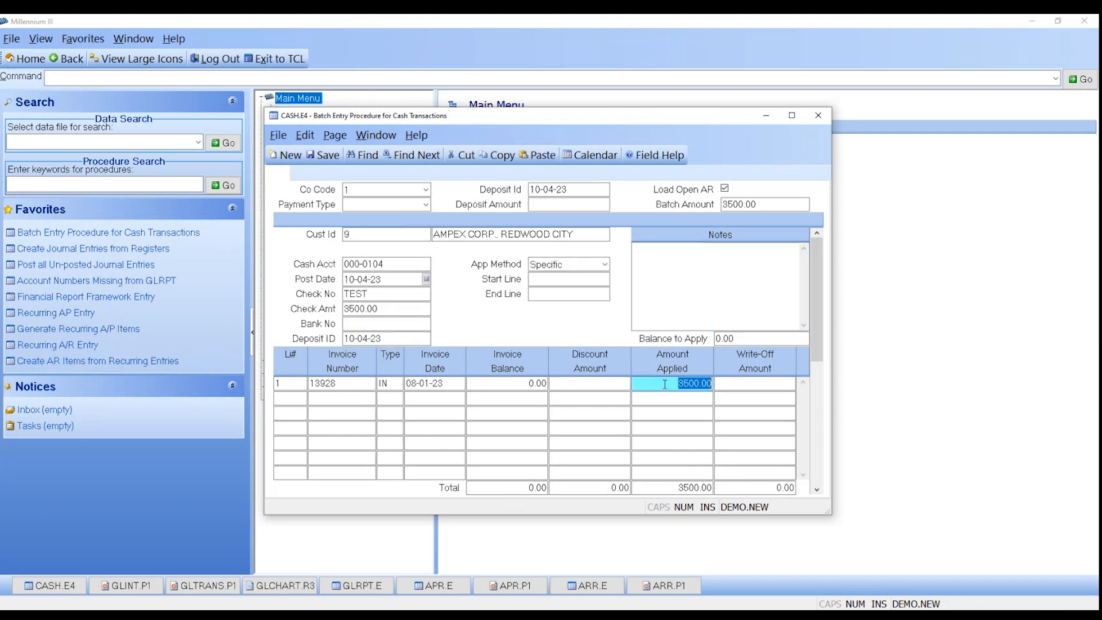
# Add a second receipt to the batch for City of Del Mar, accepting the default cash account and post date 10-04-23.
pyautogui.click(351, 233)
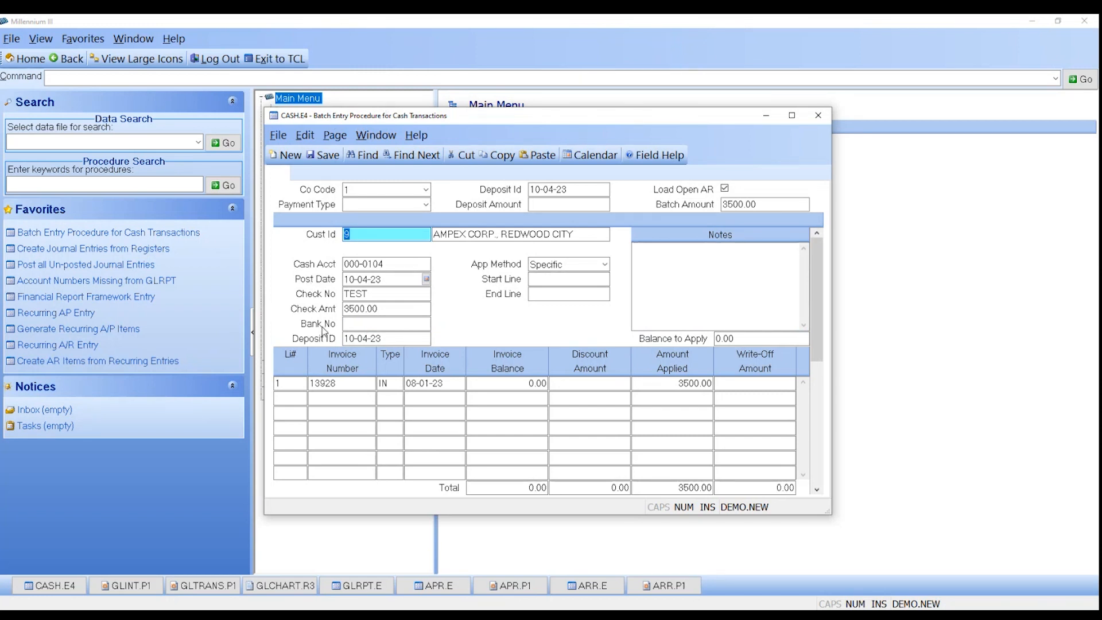
pyautogui.press('pagedown')
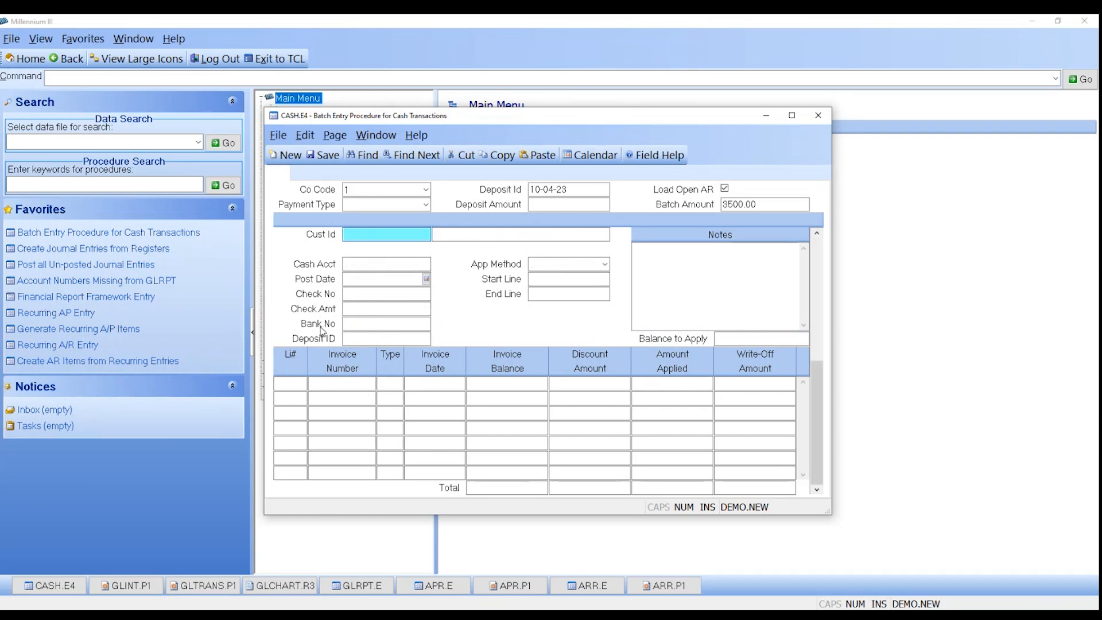
pyautogui.write('65')
pyautogui.press('Return')
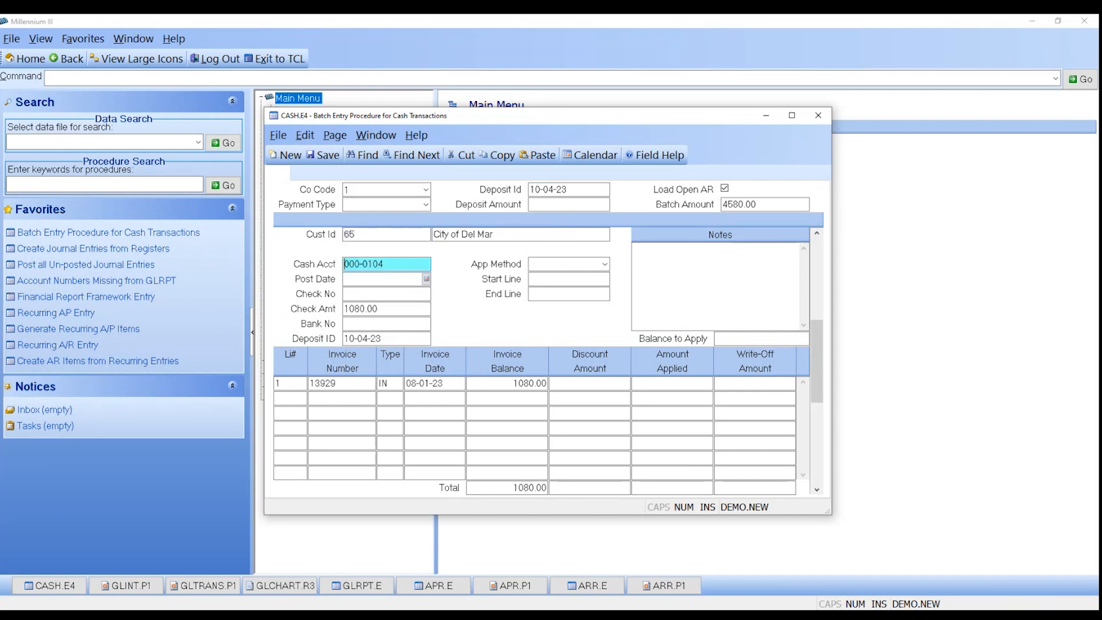
pyautogui.press('Return')
pyautogui.press('Return')
# Enter TEST as the City of Del Mar check number, keeping check amount 1080.00 and deposit ID 10-04-23.
pyautogui.write('TEST')
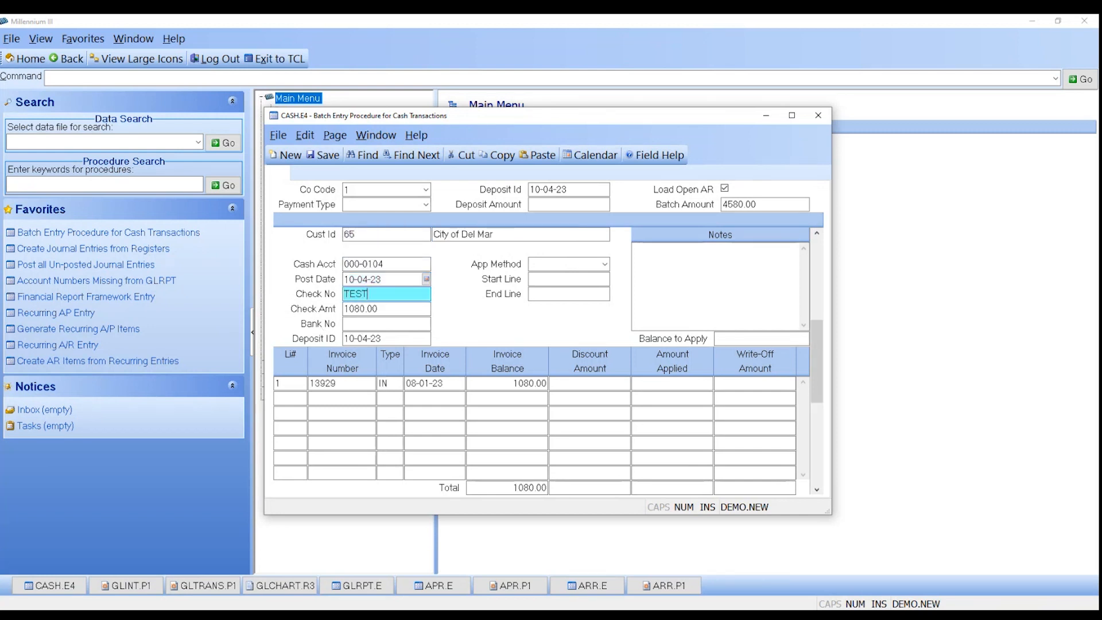
pyautogui.press('Return')
pyautogui.press('Return')
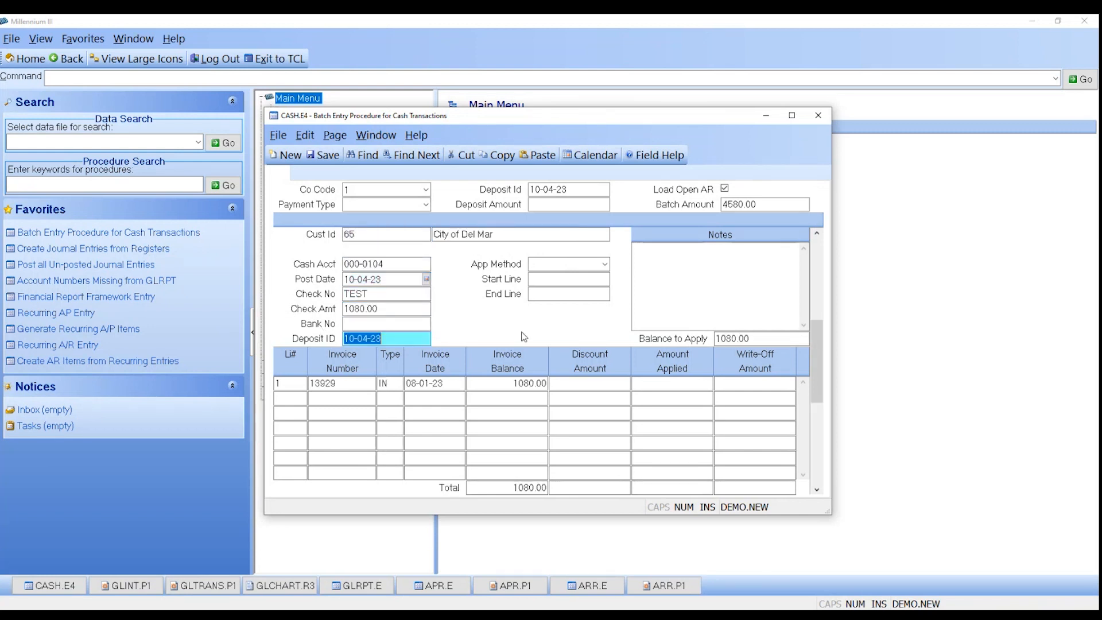
pyautogui.press('Return')
pyautogui.press('Return')
# Add a third receipt to the batch for Evans and Evans, accepting the default cash account and post date 10-04-23.
pyautogui.click(379, 232)
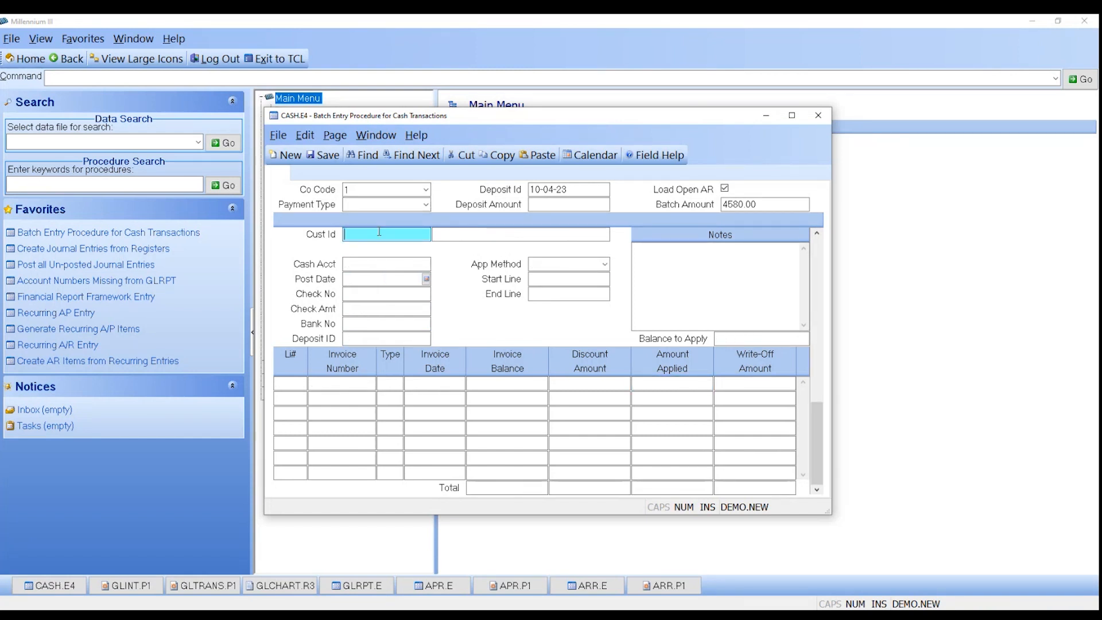
pyautogui.write('35')
pyautogui.press('Return')
pyautogui.press('Return')
pyautogui.press('Return')
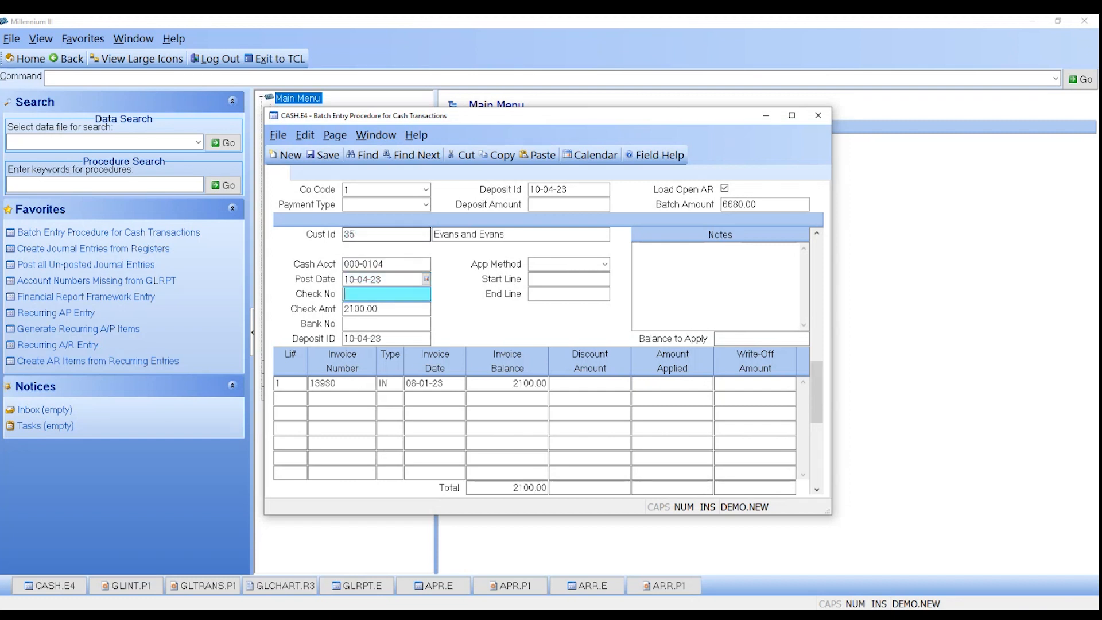
# Enter TEST as the Evans and Evans check number and apply 2100.00 to the customer's open invoice.
pyautogui.write('TEST')
pyautogui.press('Return')
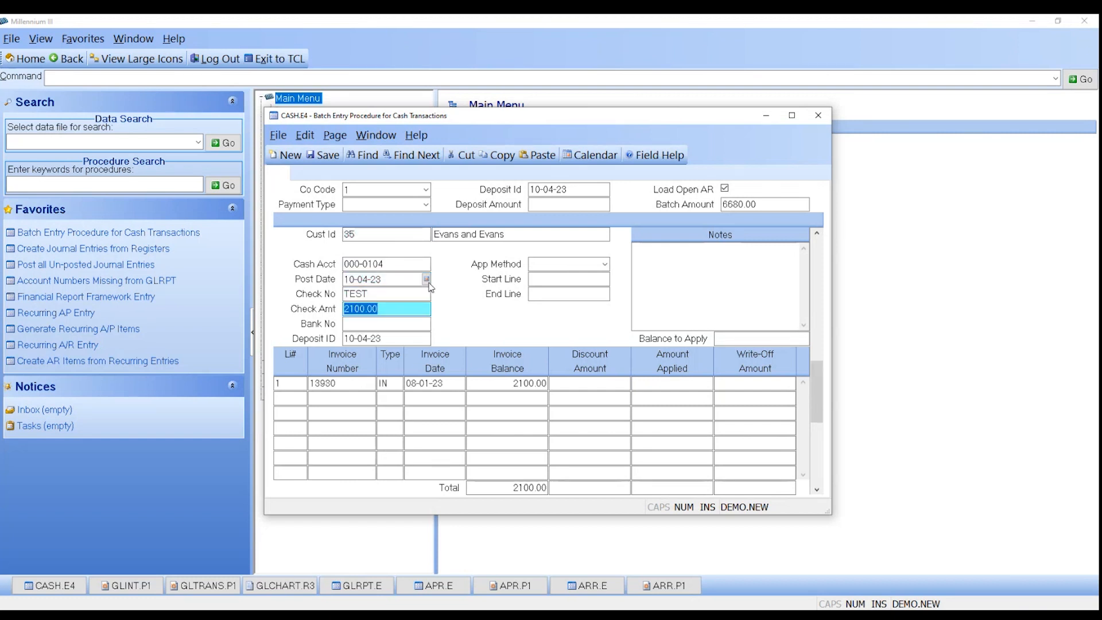
pyautogui.press('Return')
pyautogui.press('Return')
pyautogui.click(652, 381)
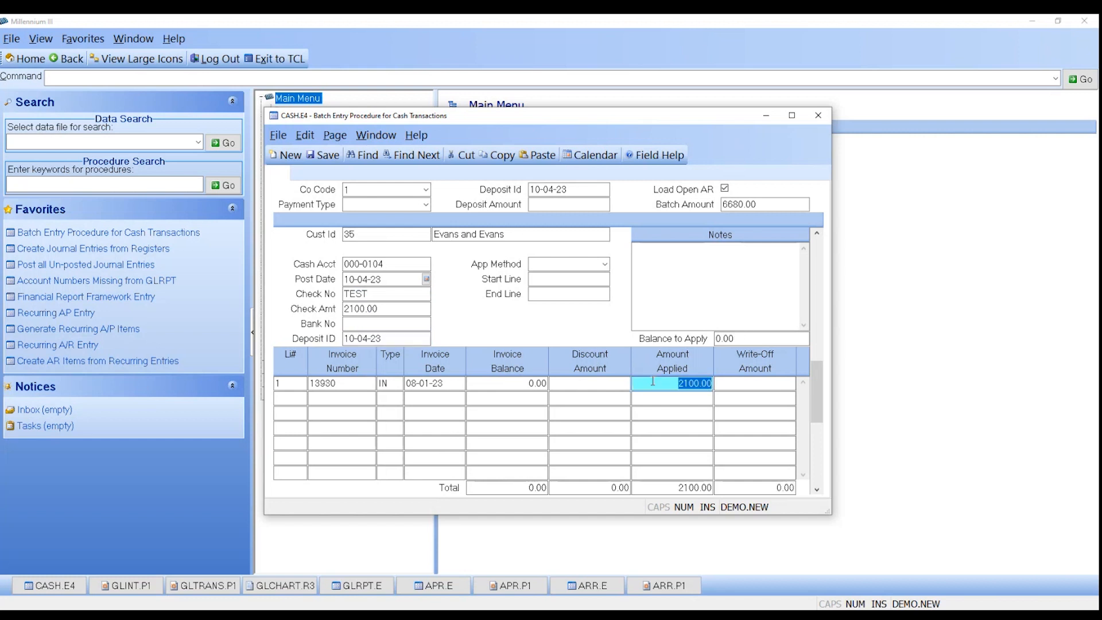
# Copy the batch amount of 6680.00 into the deposit amount.
pyautogui.click(764, 205)
pyautogui.hotkey('ctrl', 'c')
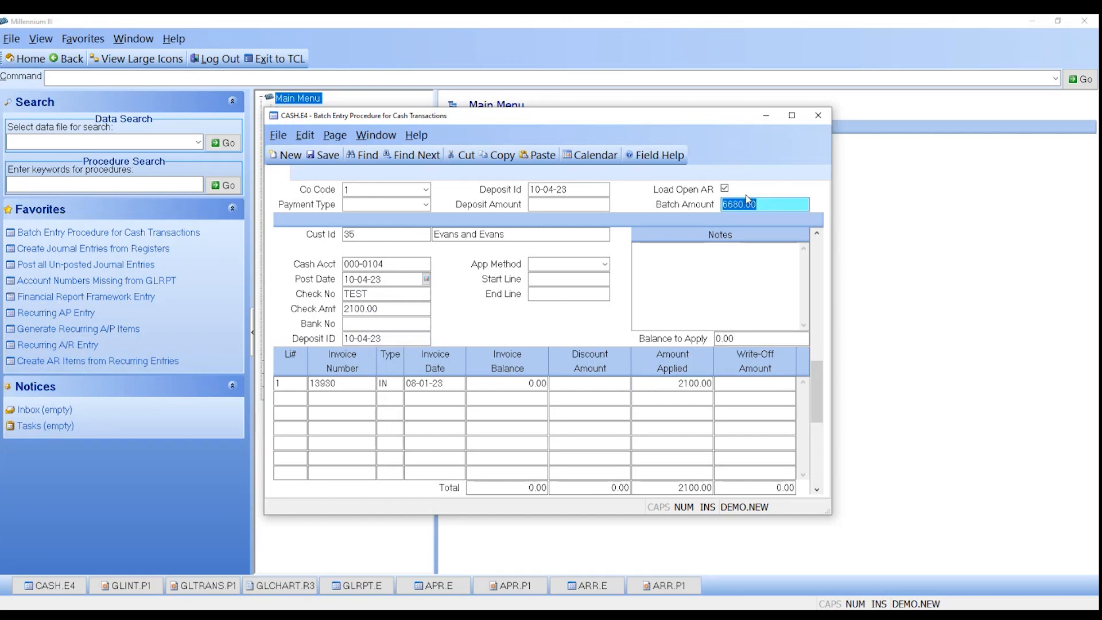
pyautogui.click(568, 204)
pyautogui.hotkey('ctrl', 'v')
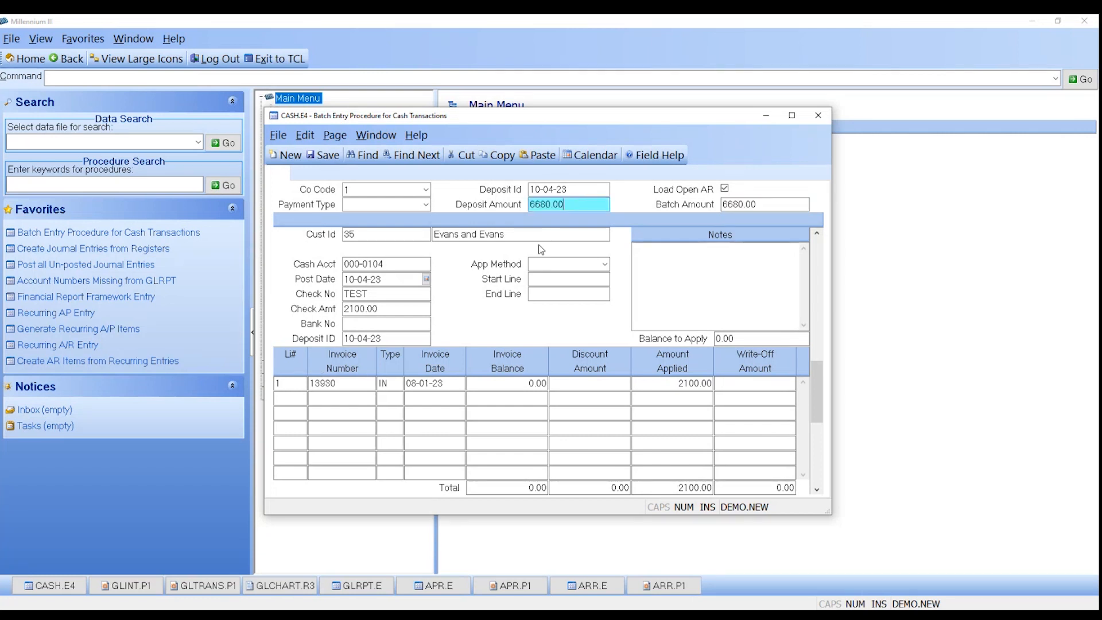
# Save the cash batch to create its cash records and close the batch entry procedure.
pyautogui.click(369, 233)
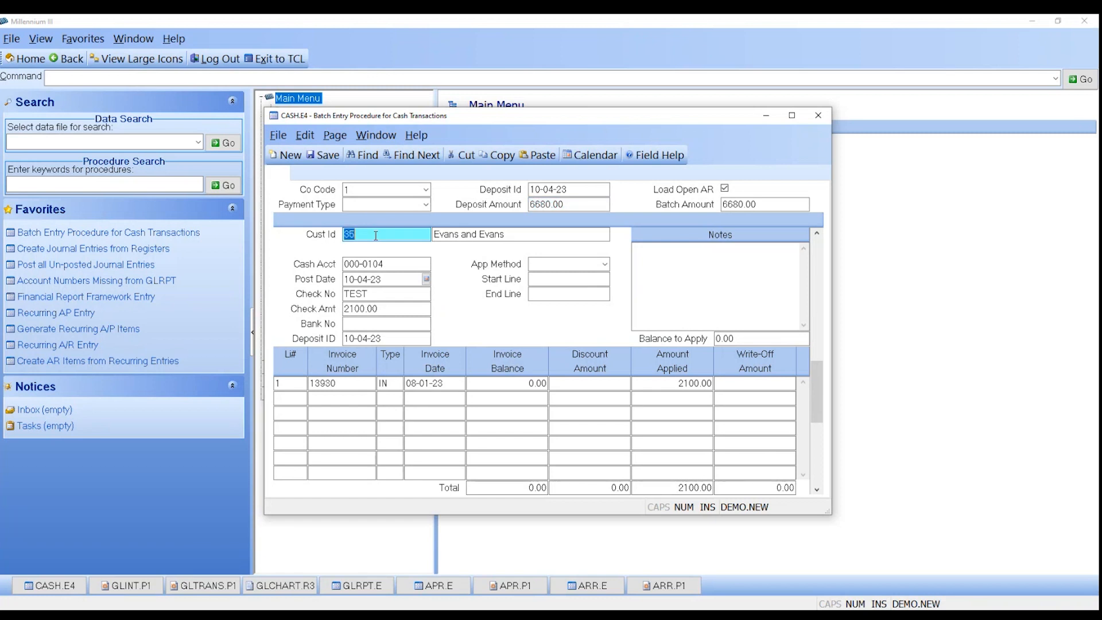
pyautogui.hotkey('ctrl', 's')
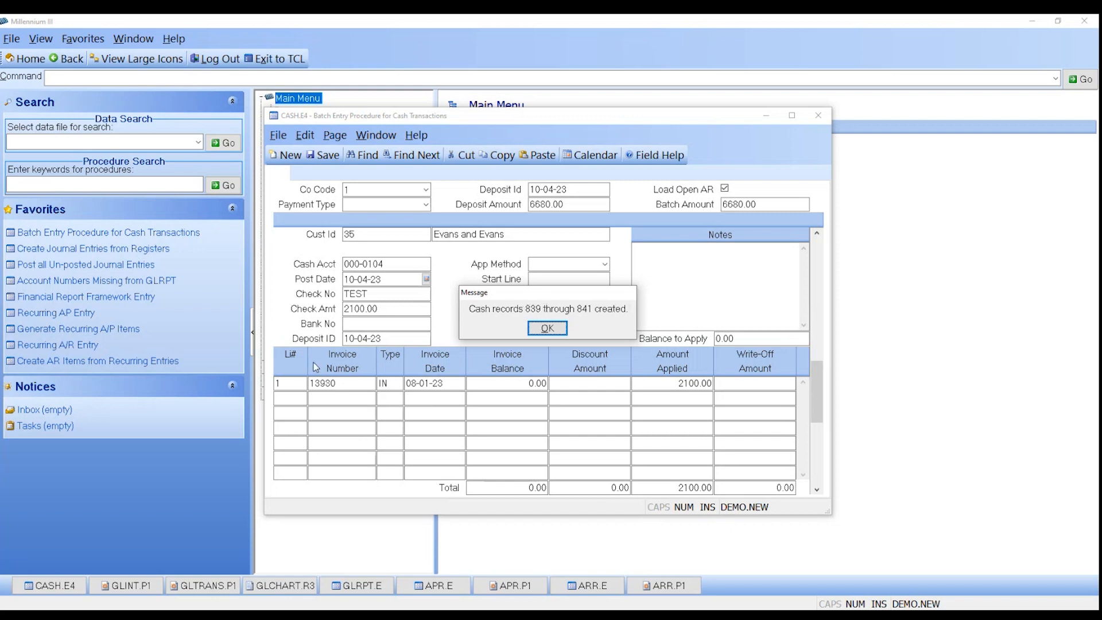
pyautogui.click(546, 328)
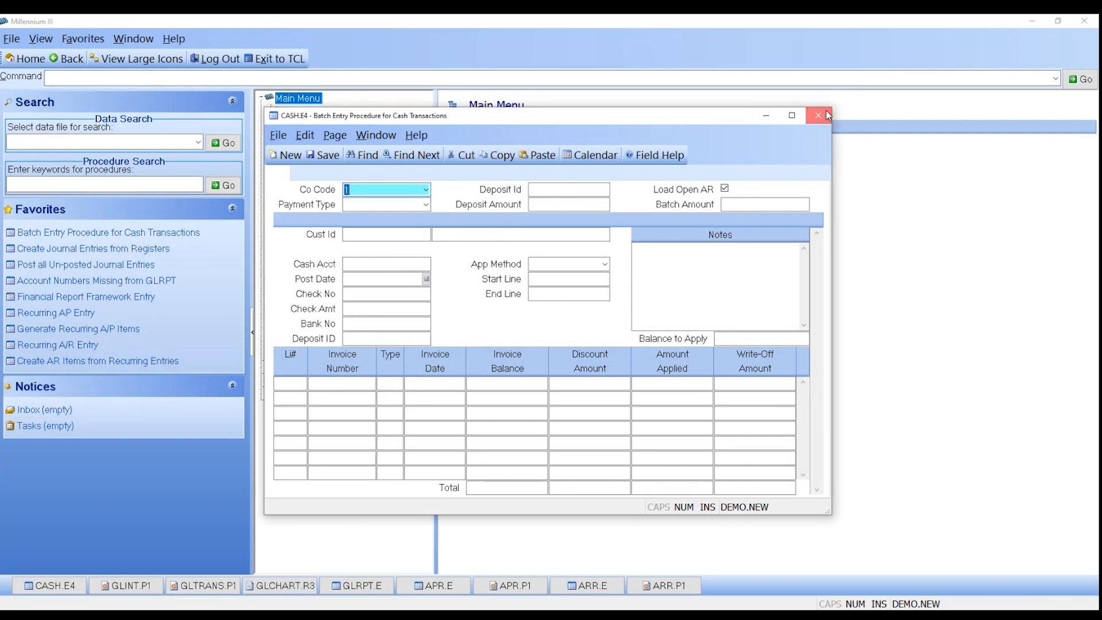
pyautogui.click(824, 112)
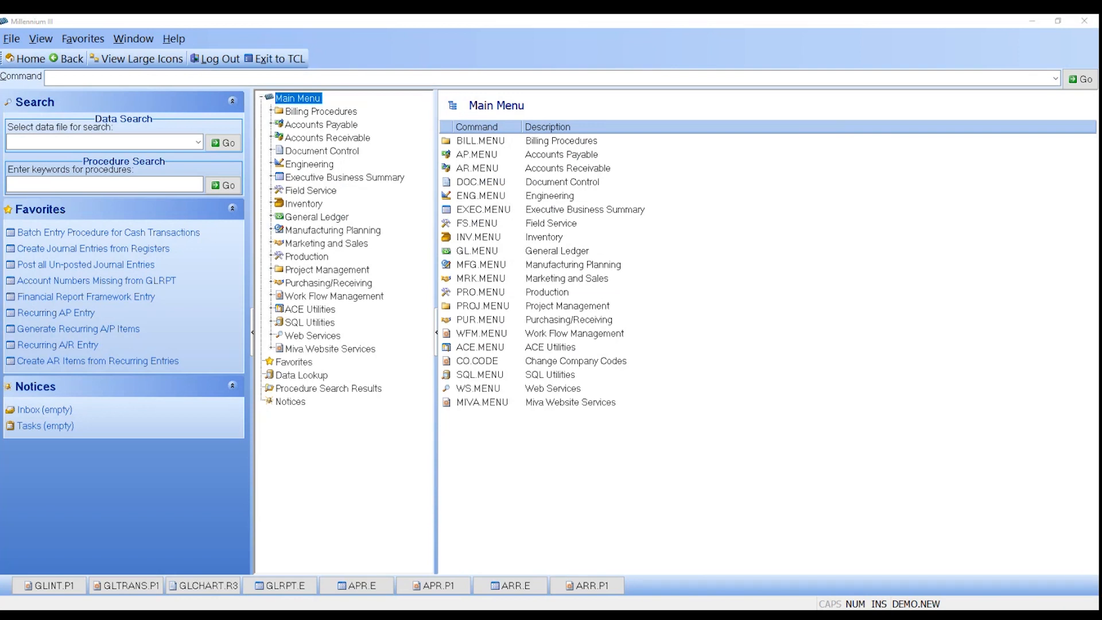
# Open the Create Journal Entries from Transaction Registers procedure and set its date range to 09-01-23 through 09-30-23.
pyautogui.click(50, 586)
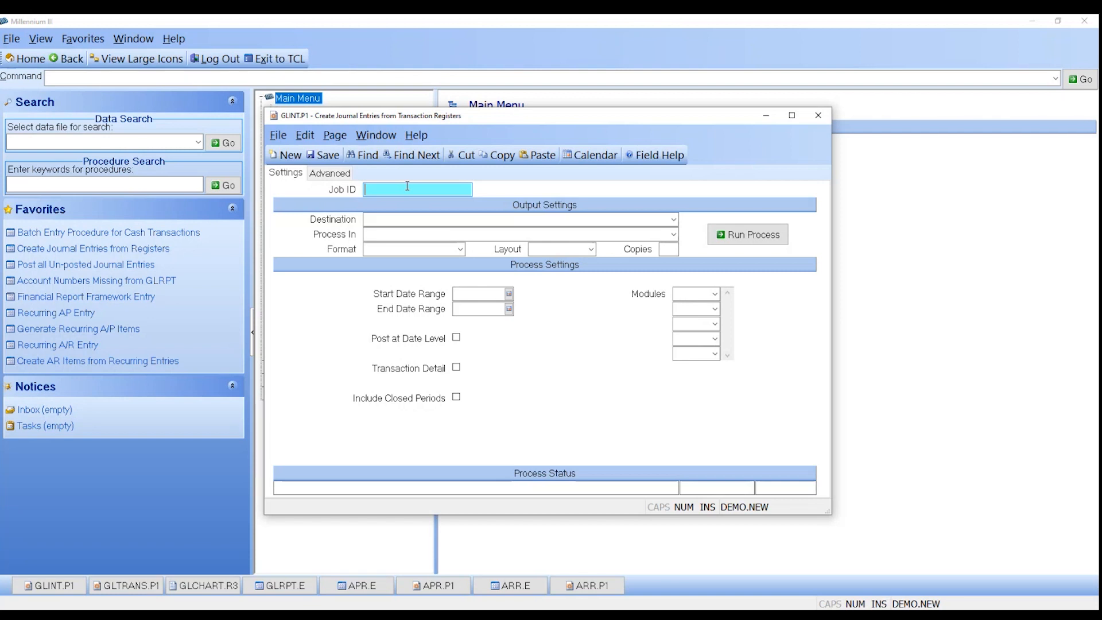
pyautogui.press('Return')
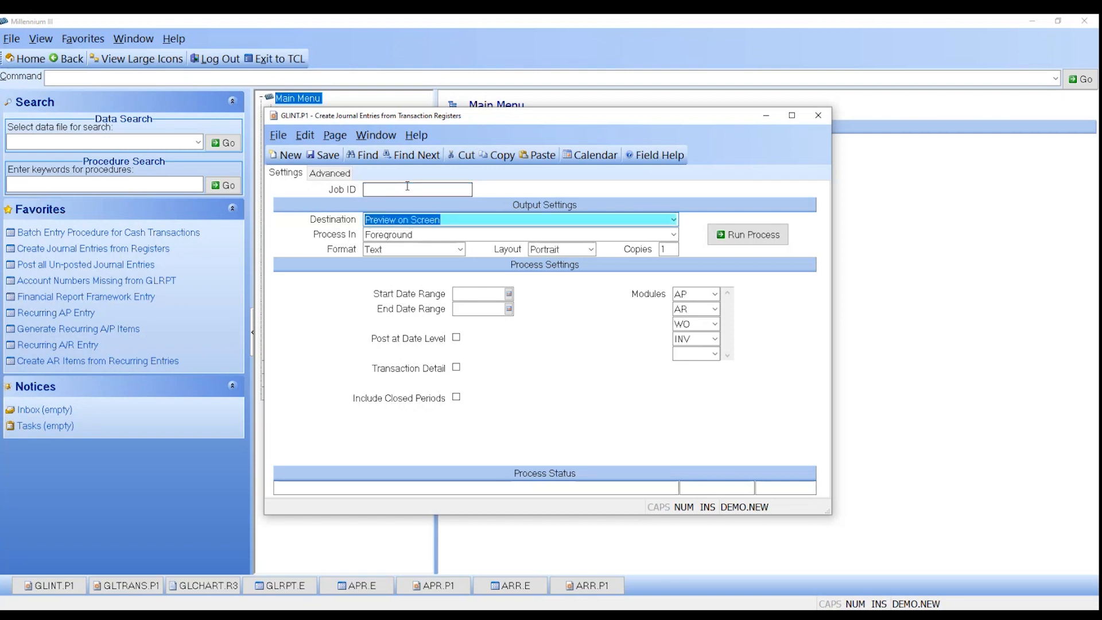
pyautogui.press('Return')
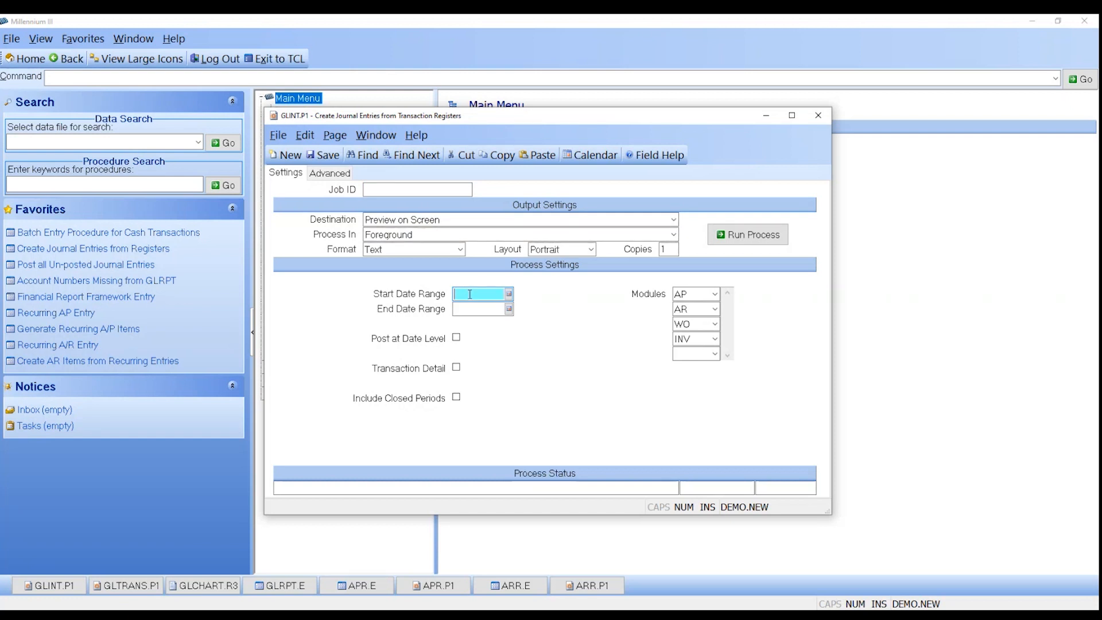
pyautogui.write('0901')
pyautogui.press('Tab')
pyautogui.write('0930')
pyautogui.press('Tab')
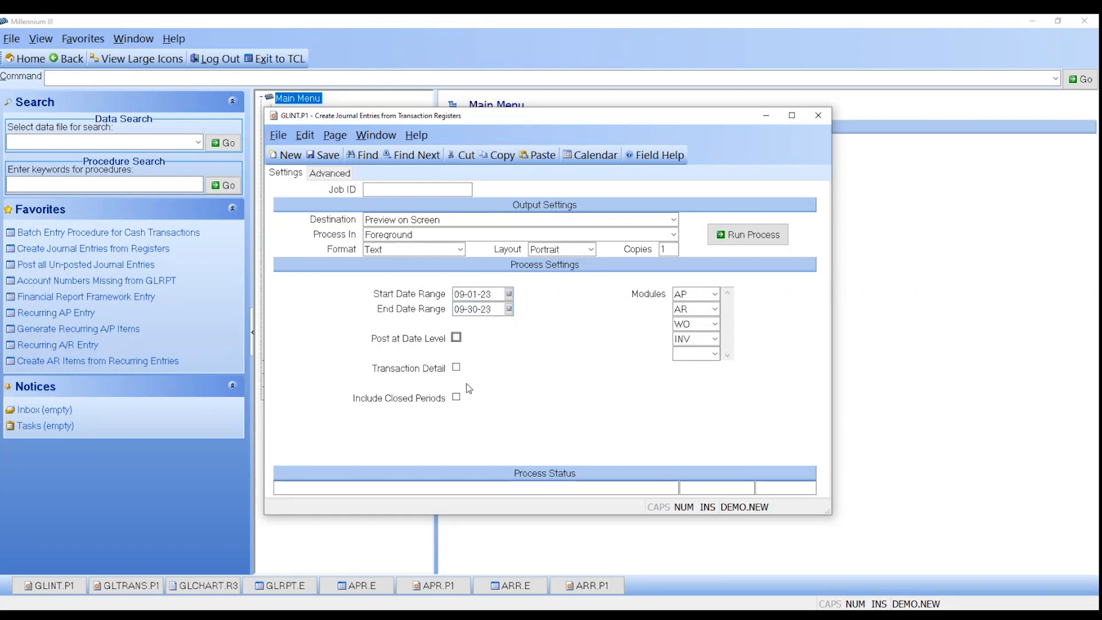
# Enable Post at Date Level and Transaction Detail, and run the journal entry creation process.
pyautogui.click(456, 338)
pyautogui.click(456, 367)
pyautogui.click(754, 239)
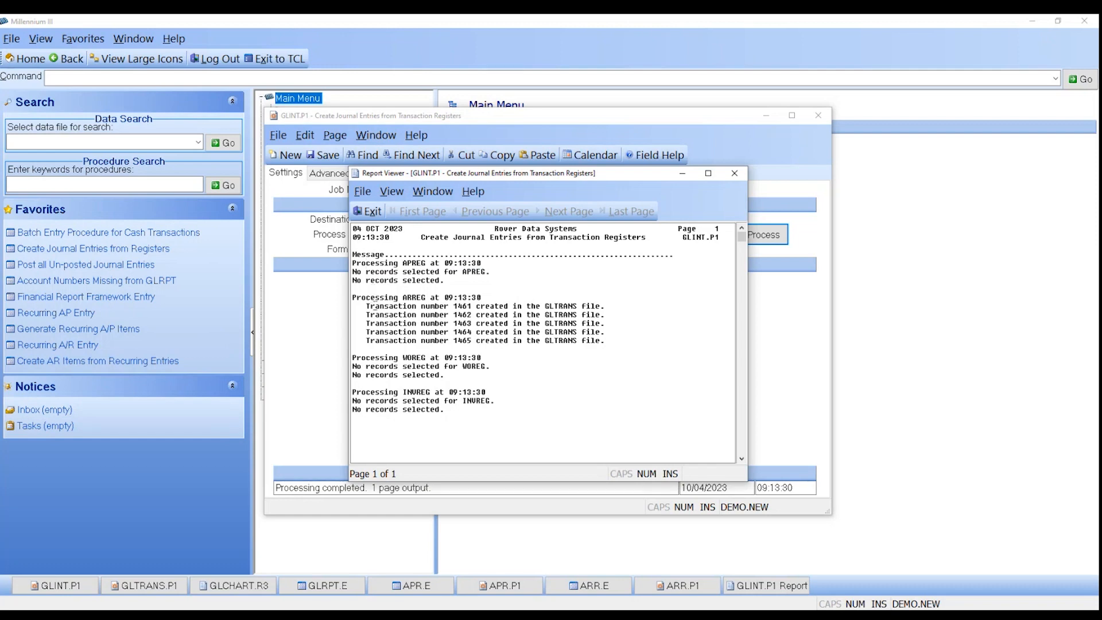
# Review the created transactions under ARREG in the report, and close the report and the journal entry procedure.
pyautogui.moveTo(374, 306); pyautogui.dragTo(629, 343)
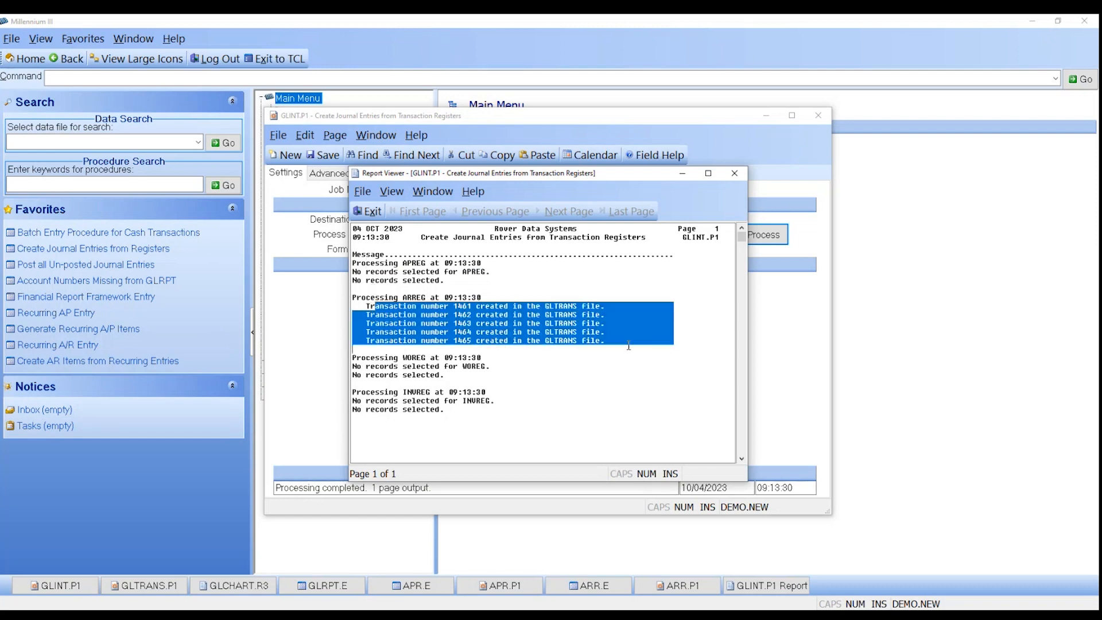
pyautogui.click(734, 174)
pyautogui.click(817, 115)
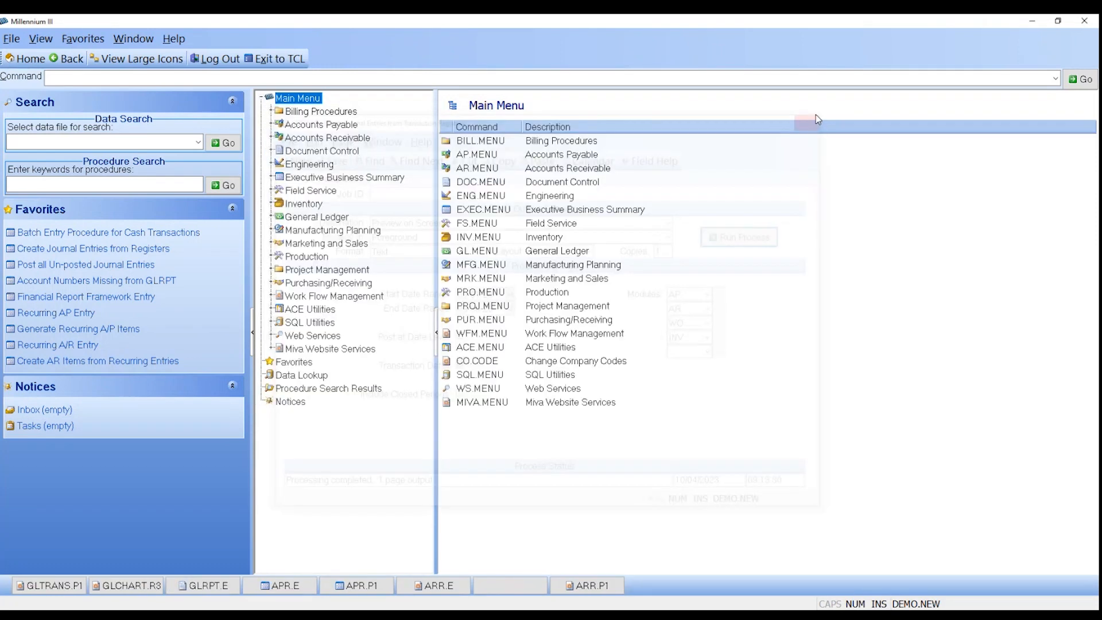
# Open the Post All Un-Posted G/L Transactions procedure and set its date range to 09-01-23 through 09-30-23.
pyautogui.click(49, 585)
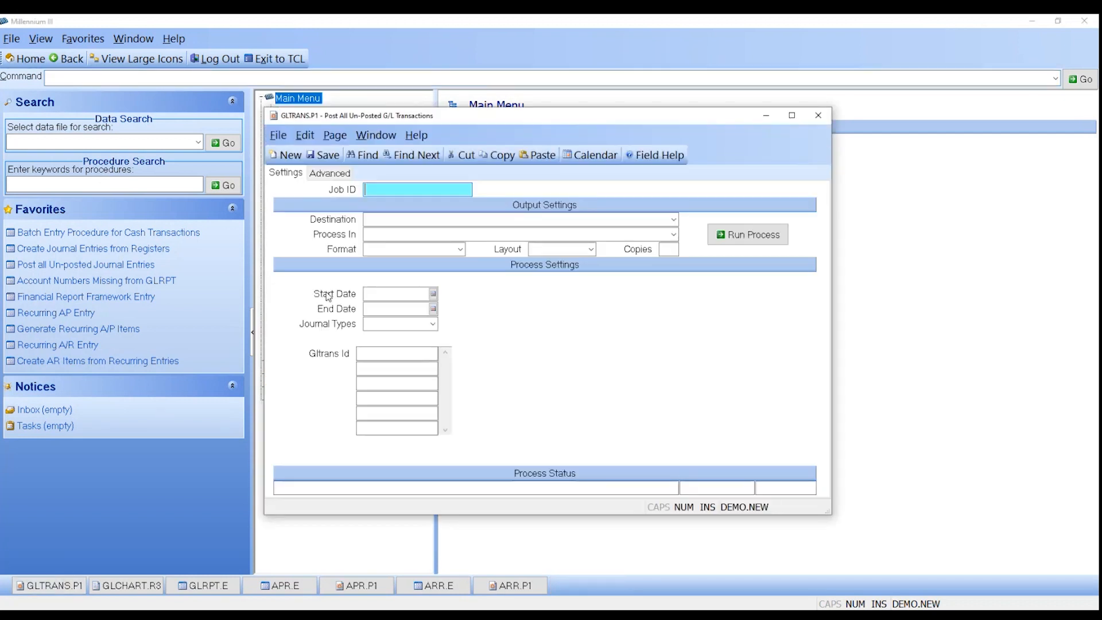
pyautogui.click(404, 292)
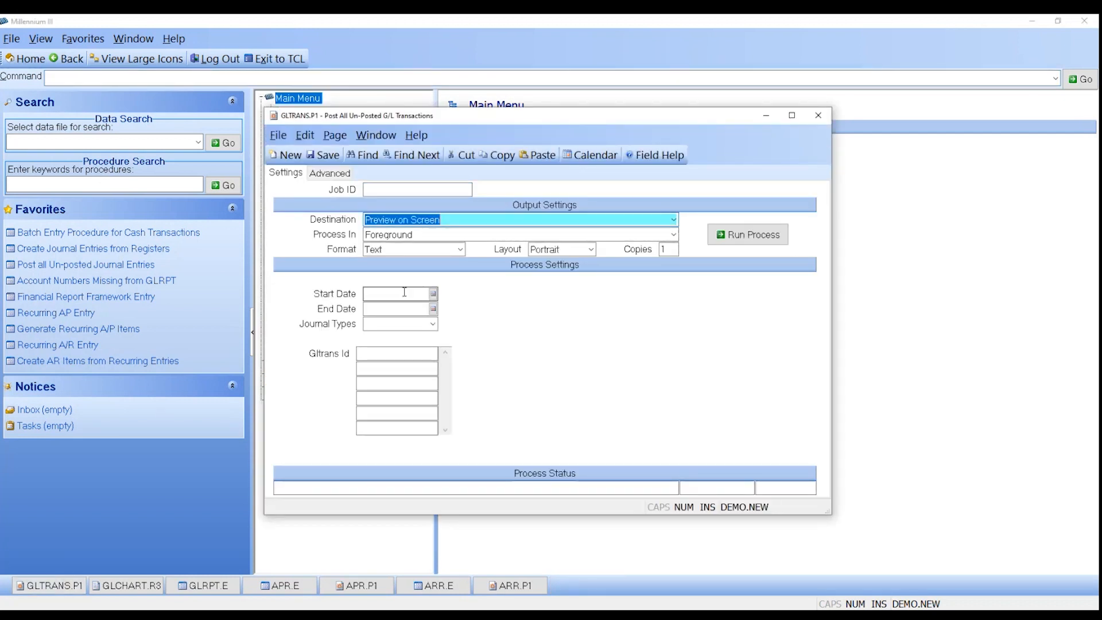
pyautogui.write('0')
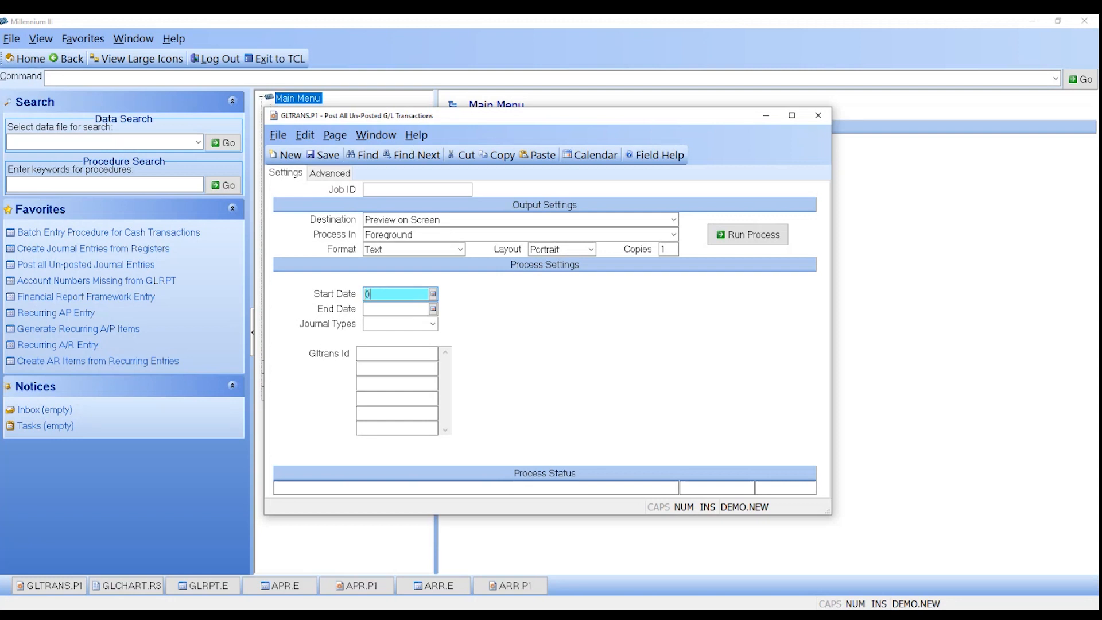
pyautogui.write('9-01')
pyautogui.press('Tab')
pyautogui.write('09-30')
pyautogui.press('Tab')
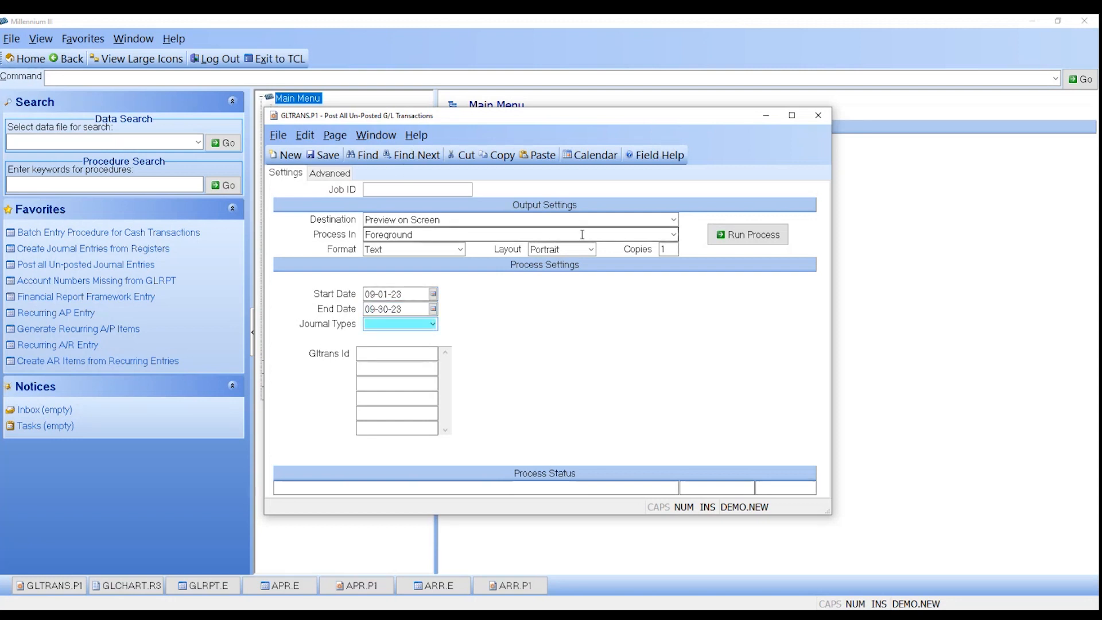
# Run the un-posted G/L transaction posting, and close the procedure after reviewing its posting report.
pyautogui.click(749, 234)
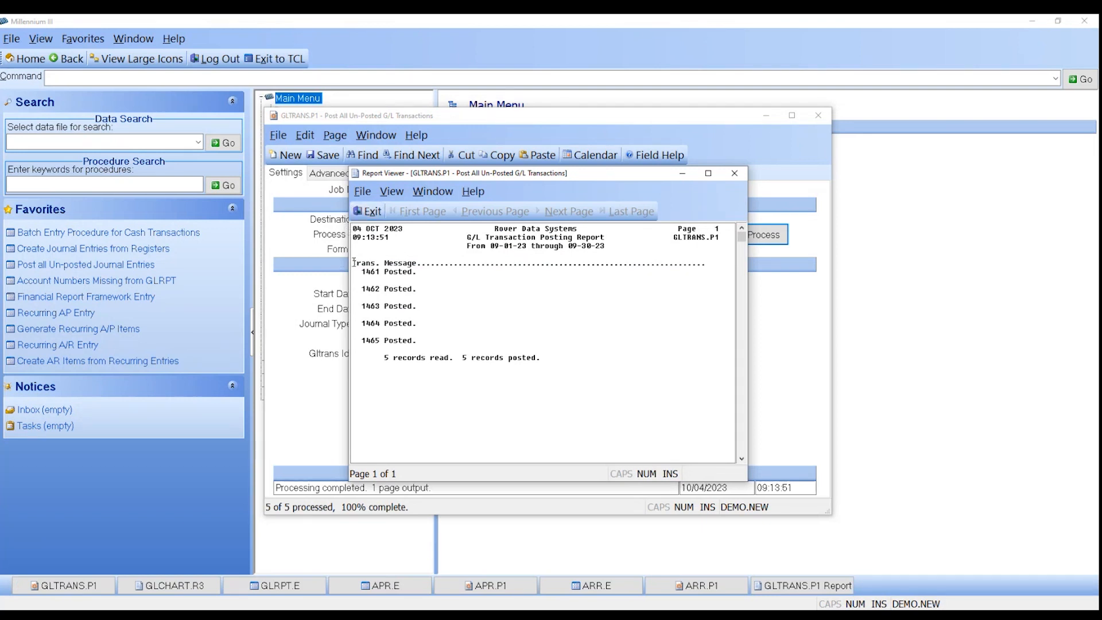
pyautogui.moveTo(354, 262); pyautogui.dragTo(623, 358)
pyautogui.click(645, 383)
pyautogui.click(735, 174)
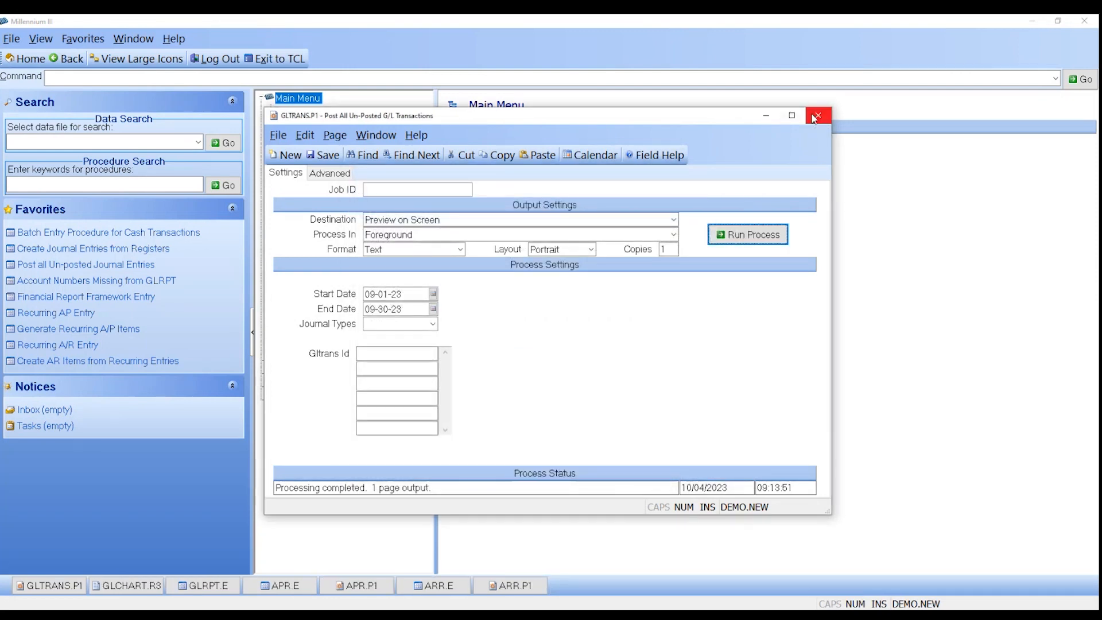
pyautogui.click(817, 116)
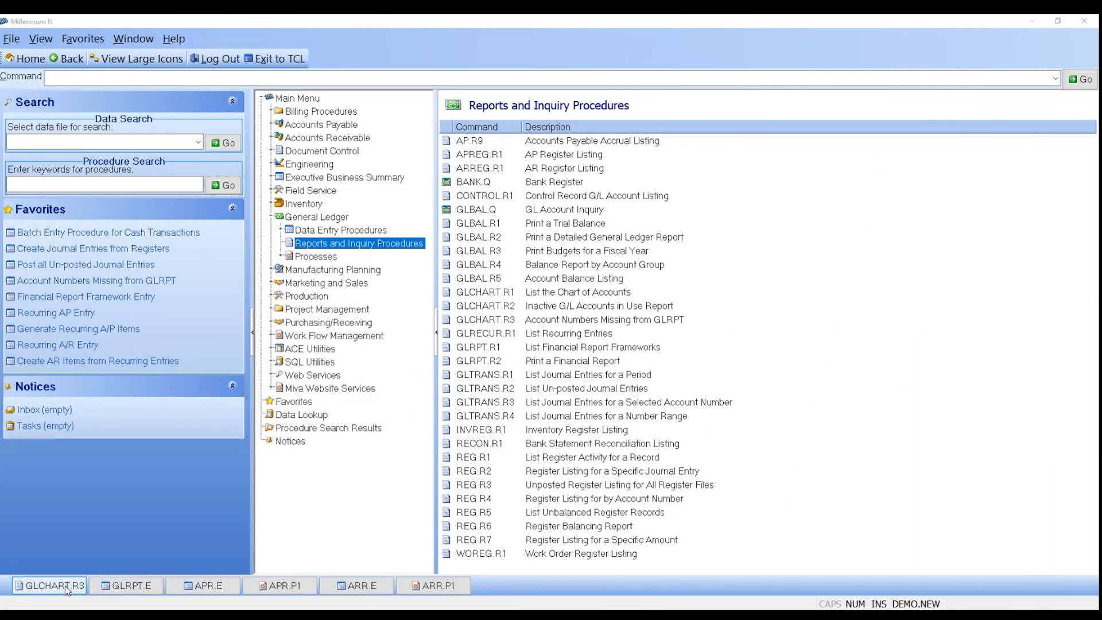
# Open the Account Numbers Missing from GLRPT procedure and run it for report name BAL with Balance or Income set to B.
pyautogui.click(65, 586)
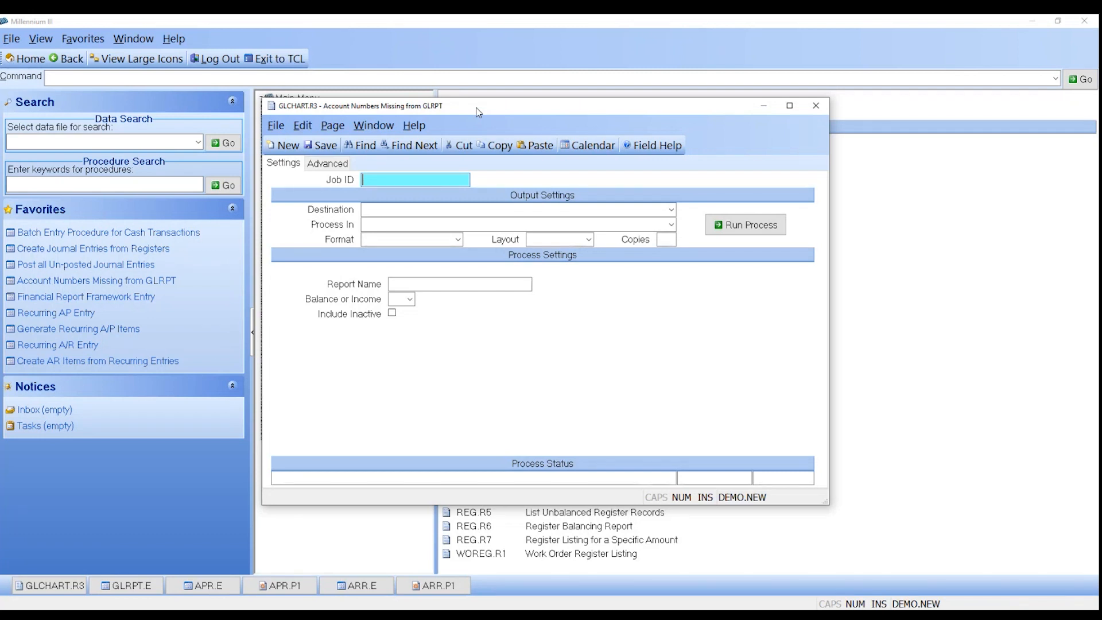
pyautogui.click(412, 145)
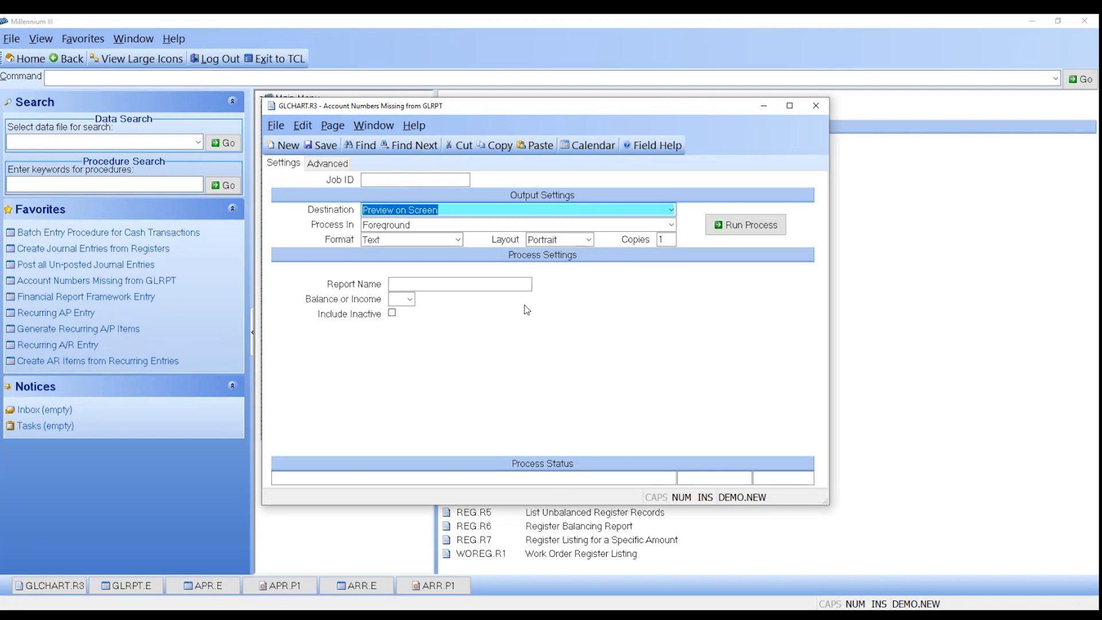
pyautogui.click(298, 168)
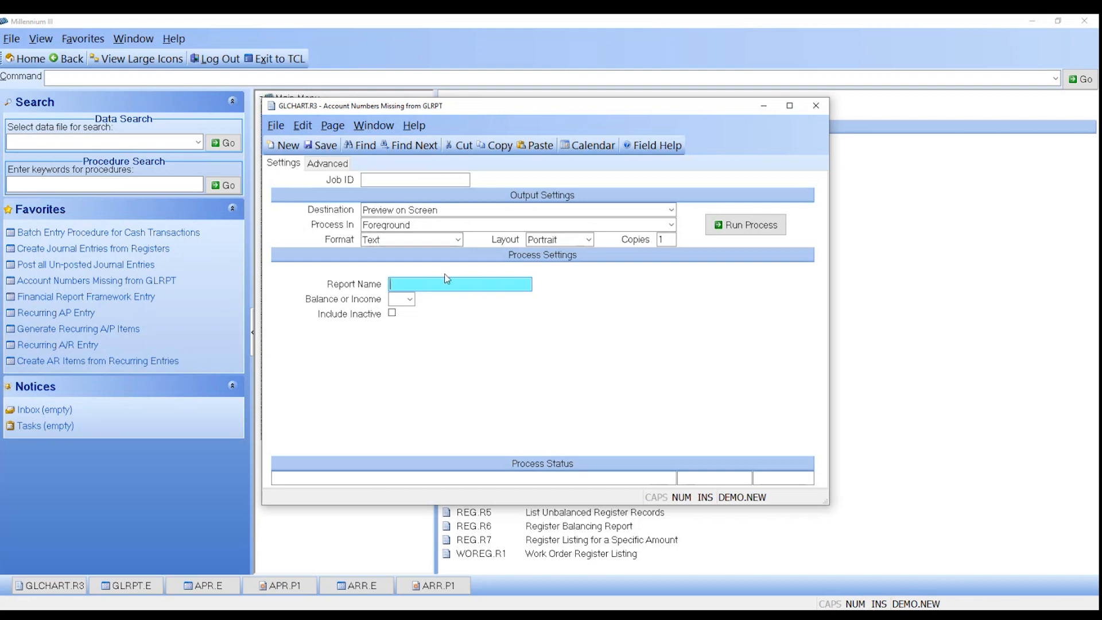
pyautogui.write('BAL')
pyautogui.press('Tab')
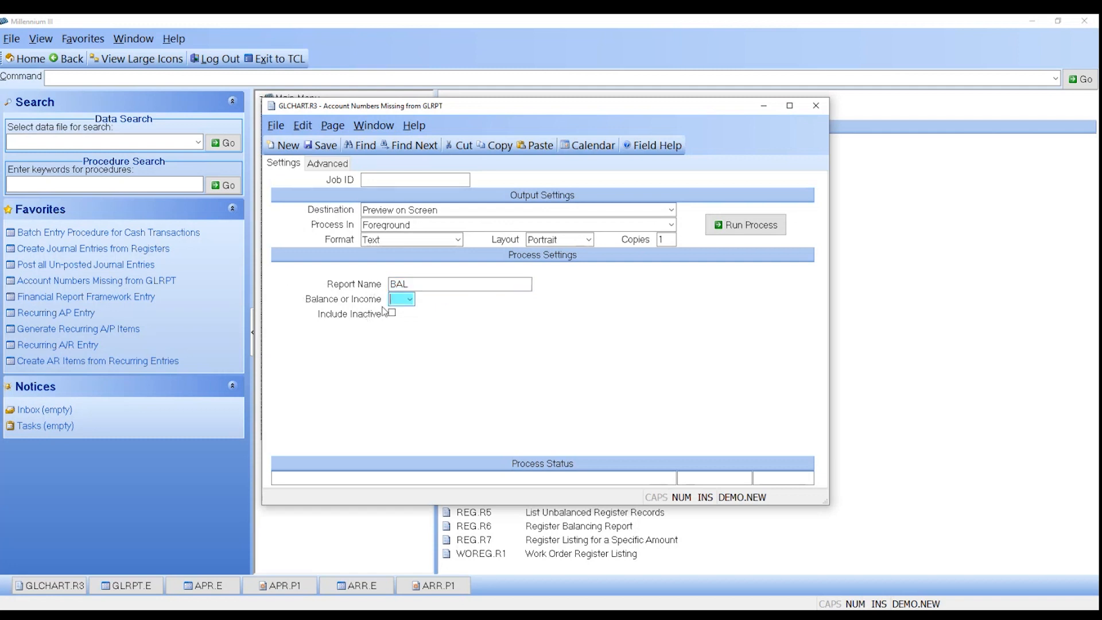
pyautogui.write('B')
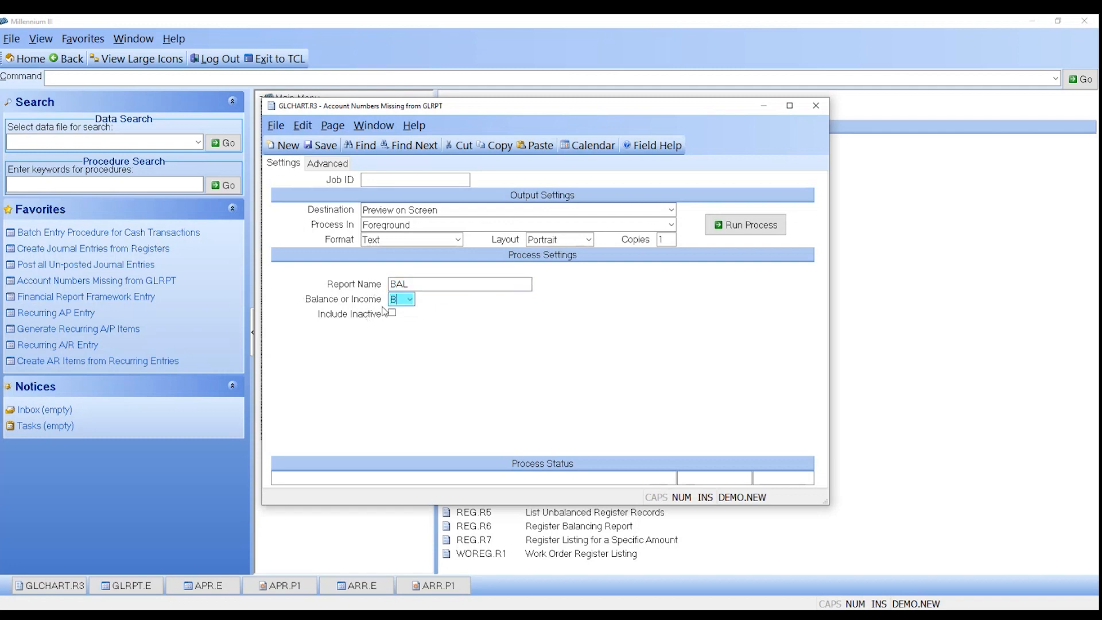
pyautogui.click(736, 223)
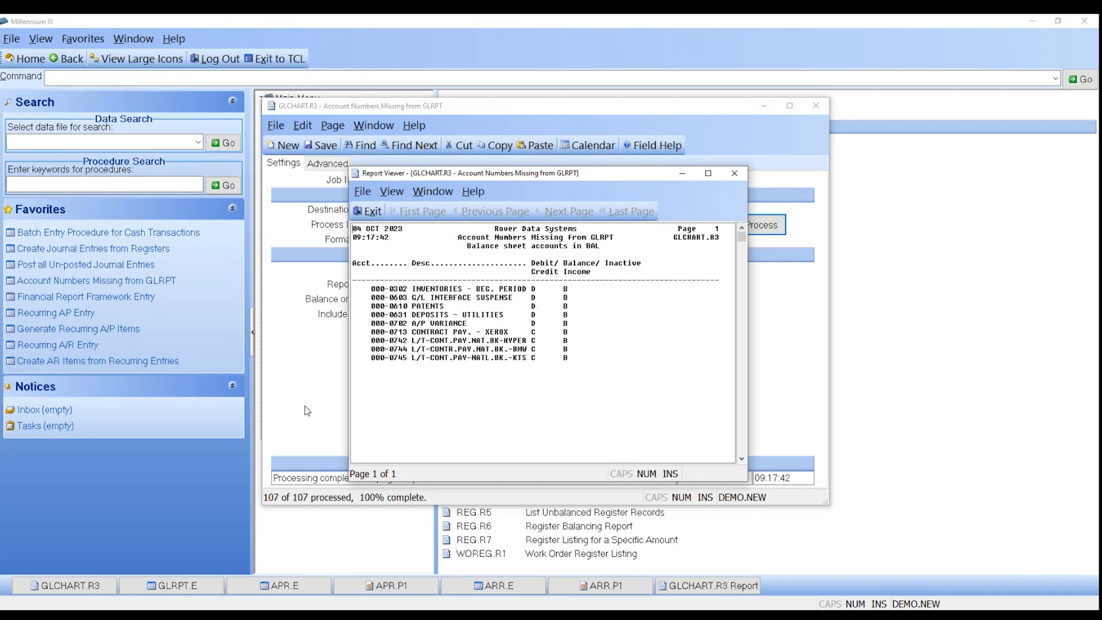
# Open the BAL framework in Enter Financial Report Frameworks, examine its account lines, and return to the missing account numbers report.
pyautogui.click(318, 381)
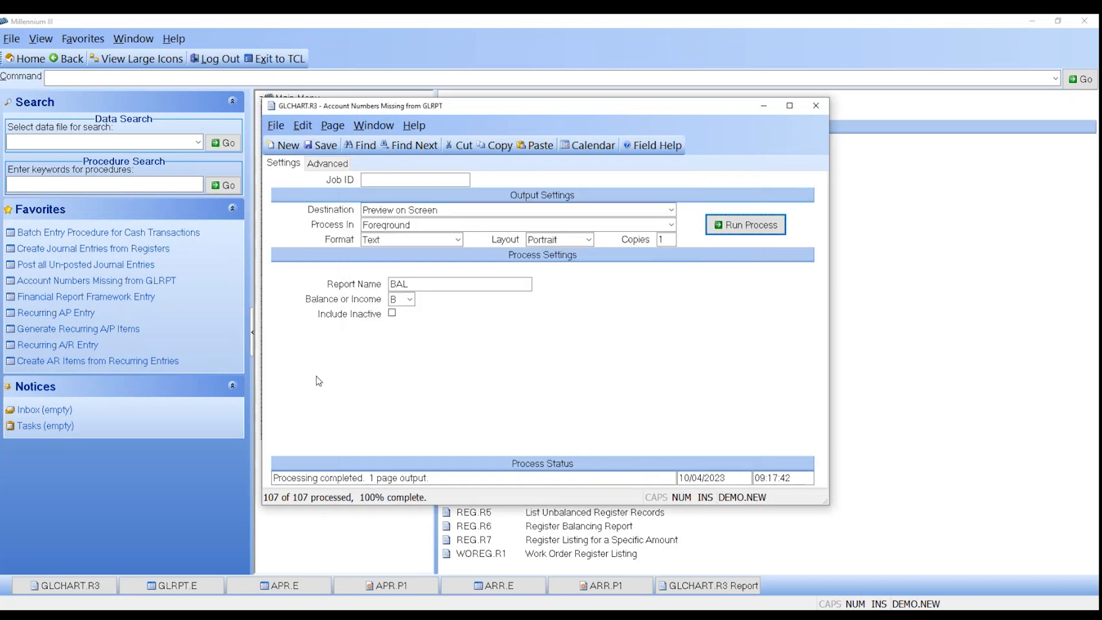
pyautogui.click(167, 586)
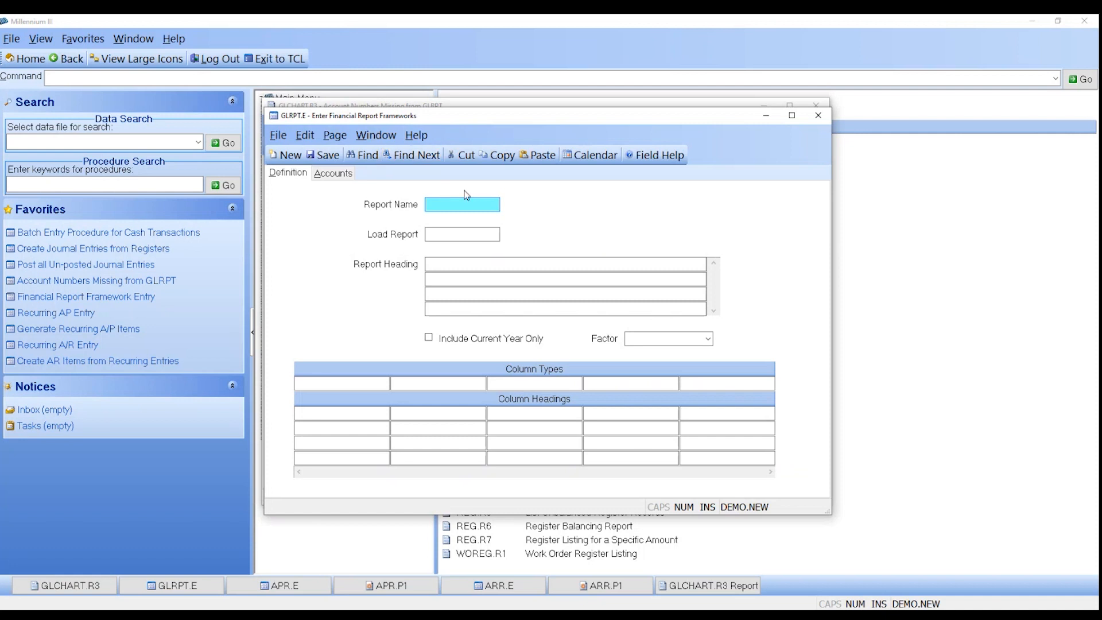
pyautogui.write('BAL')
pyautogui.press('Return')
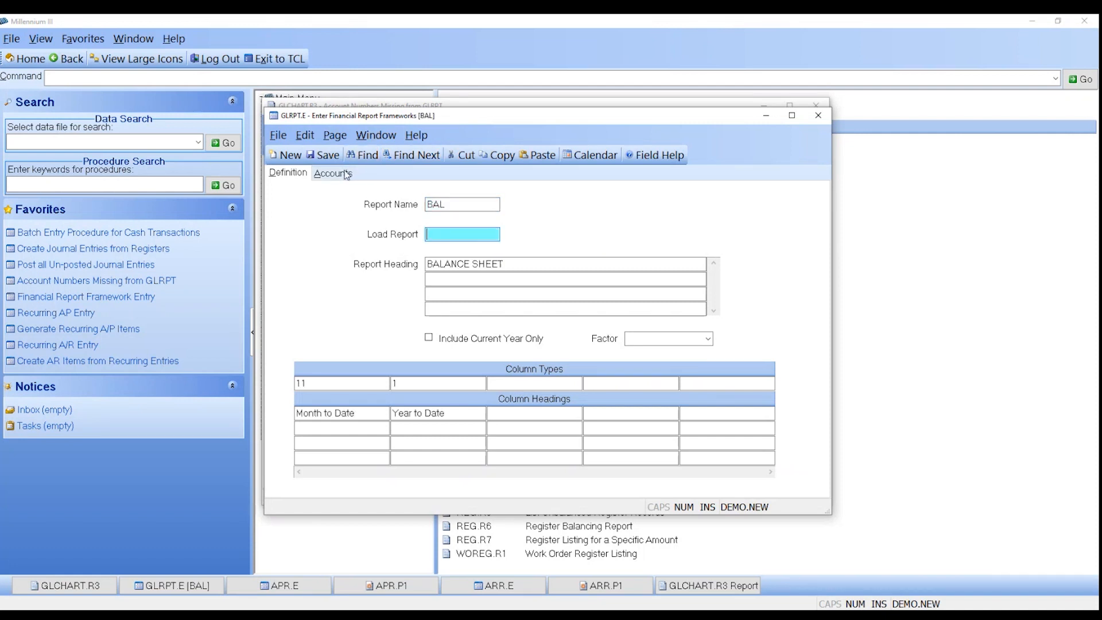
pyautogui.click(346, 175)
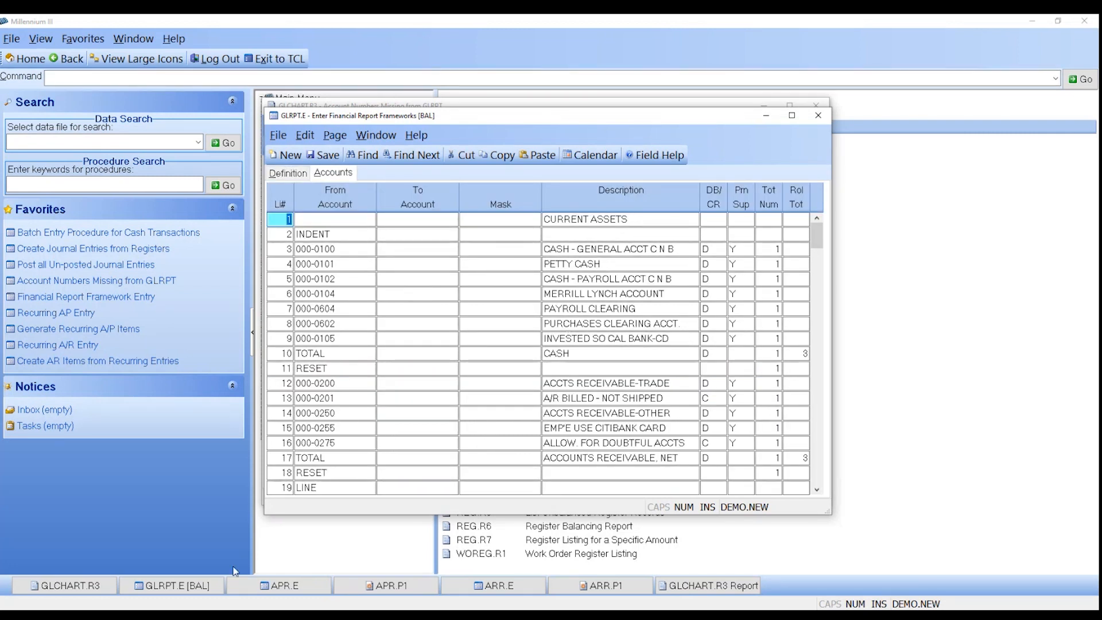
pyautogui.click(686, 586)
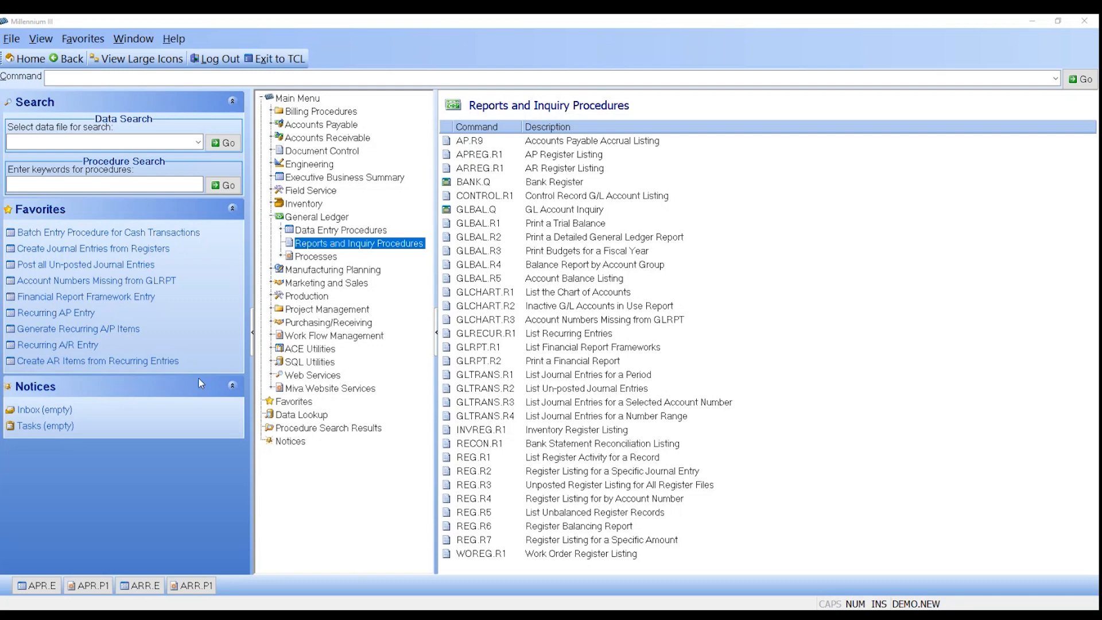
# Open the Recurring AP Entry procedure and load the record with APR Id 9.
pyautogui.click(39, 585)
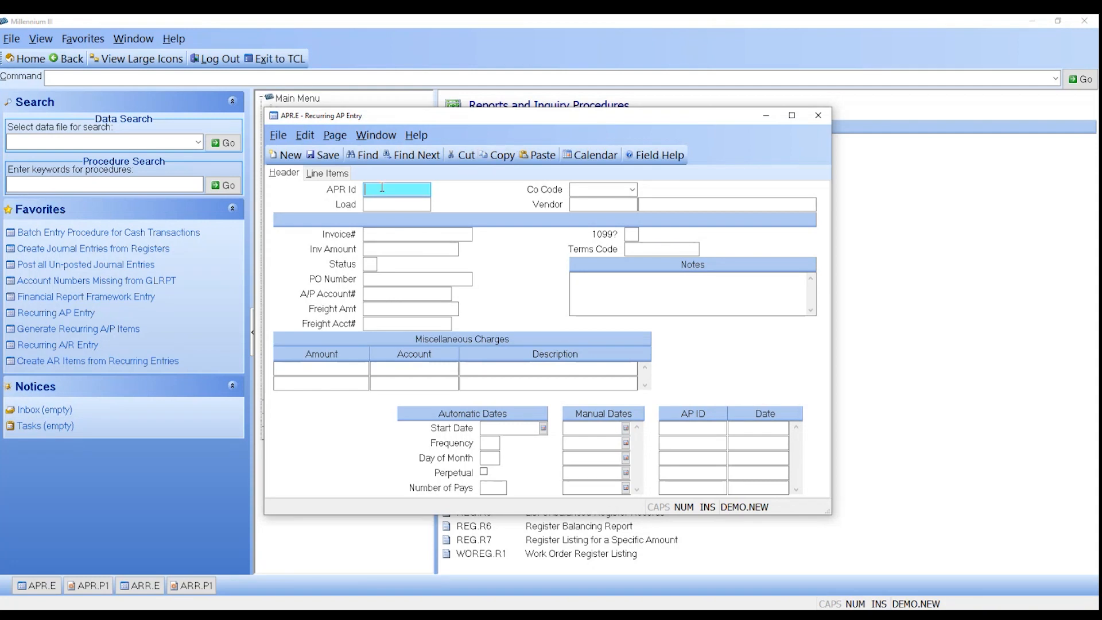
pyautogui.write('9')
pyautogui.press('Return')
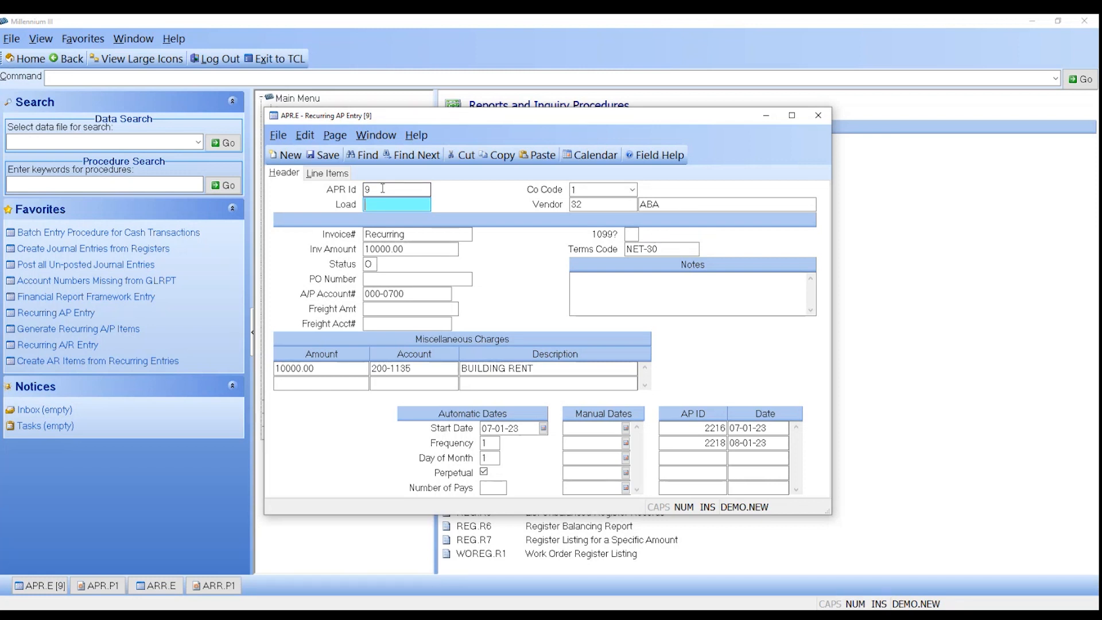
# Examine the recurring entry's invoice amount, terms code, miscellaneous charge account, start date, frequency and day of month.
pyautogui.click(416, 251)
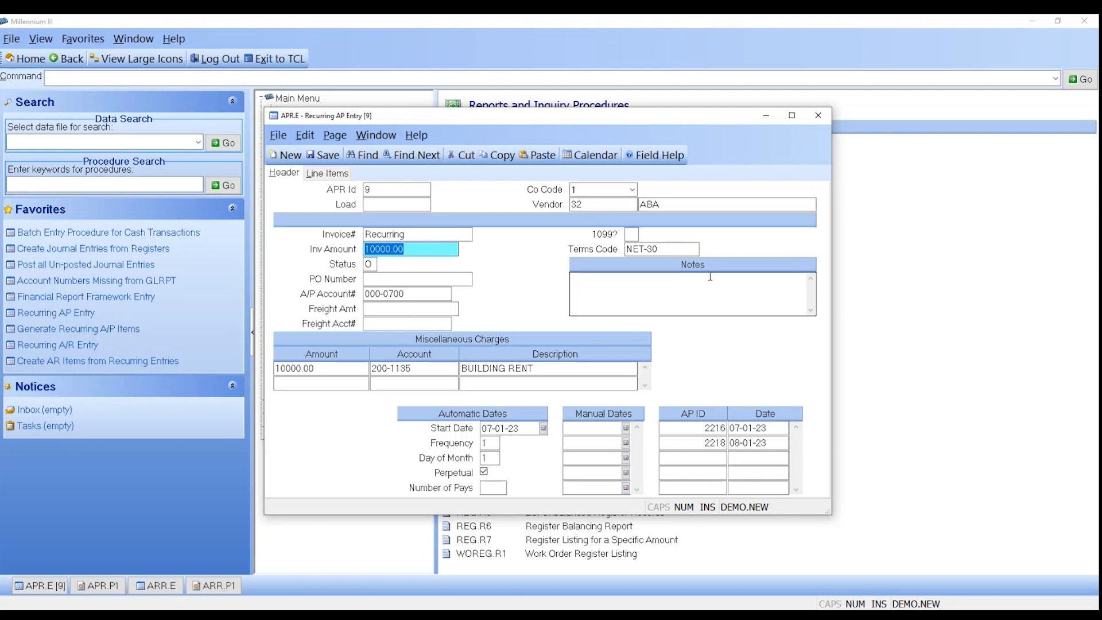
pyautogui.click(628, 249)
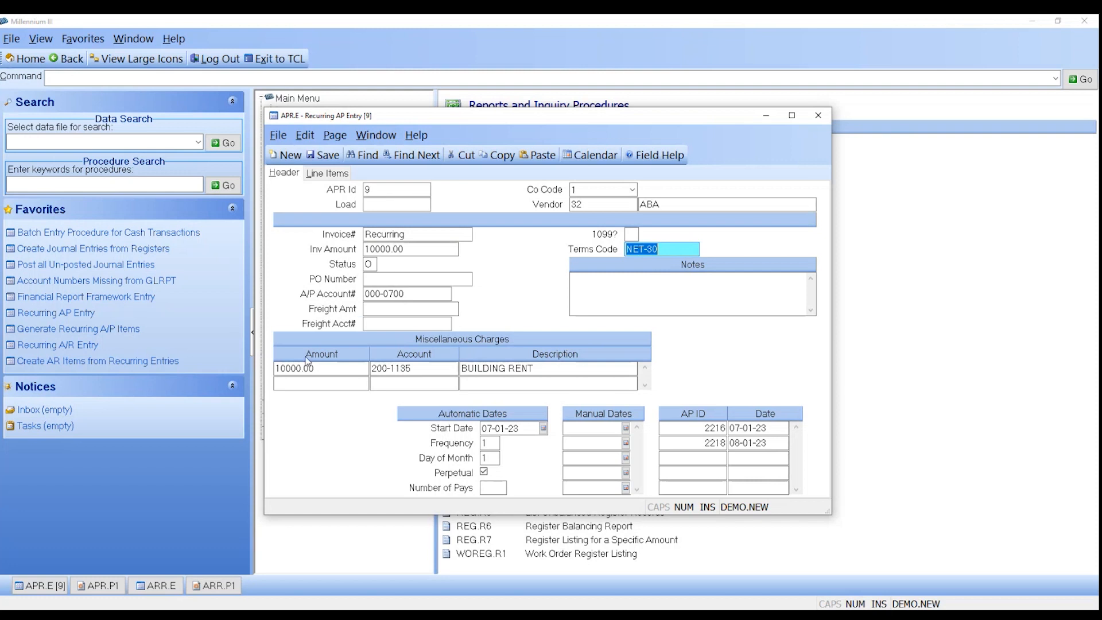
pyautogui.click(382, 368)
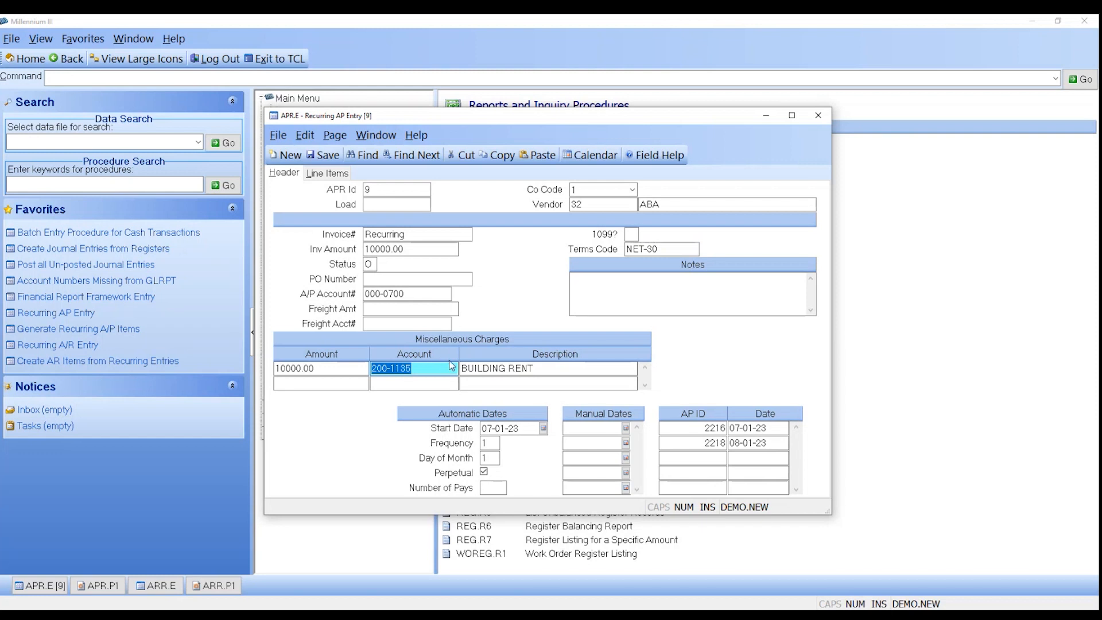
pyautogui.click(525, 428)
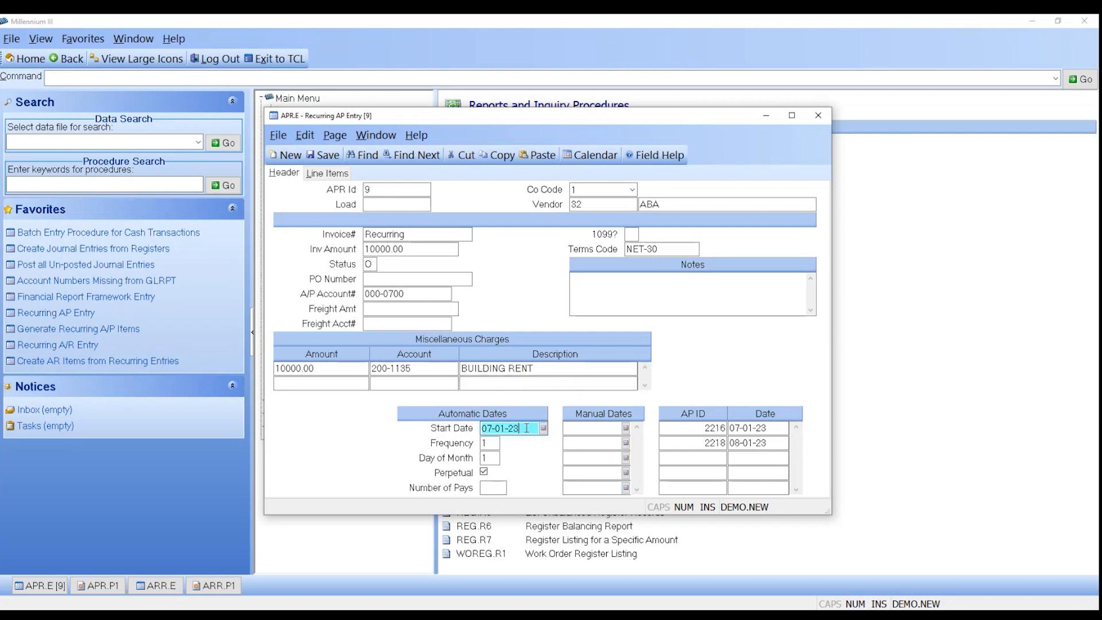
pyautogui.click(488, 443)
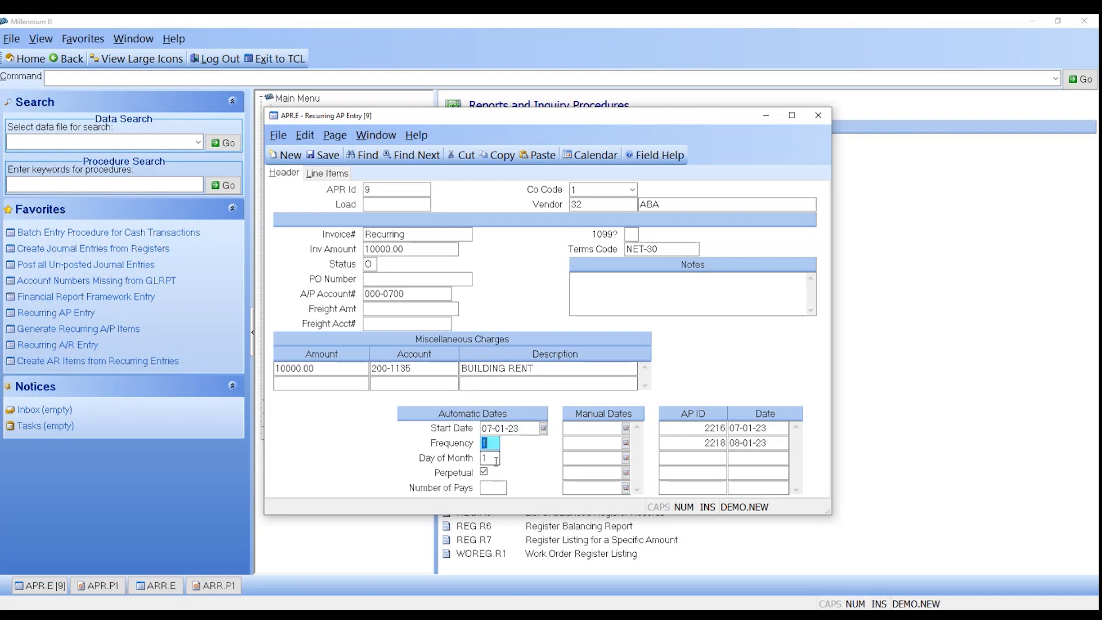
pyautogui.click(495, 459)
# Turn off Perpetual for the recurring AP entry and set the Number of Pays to 12.
pyautogui.click(483, 472)
pyautogui.click(494, 487)
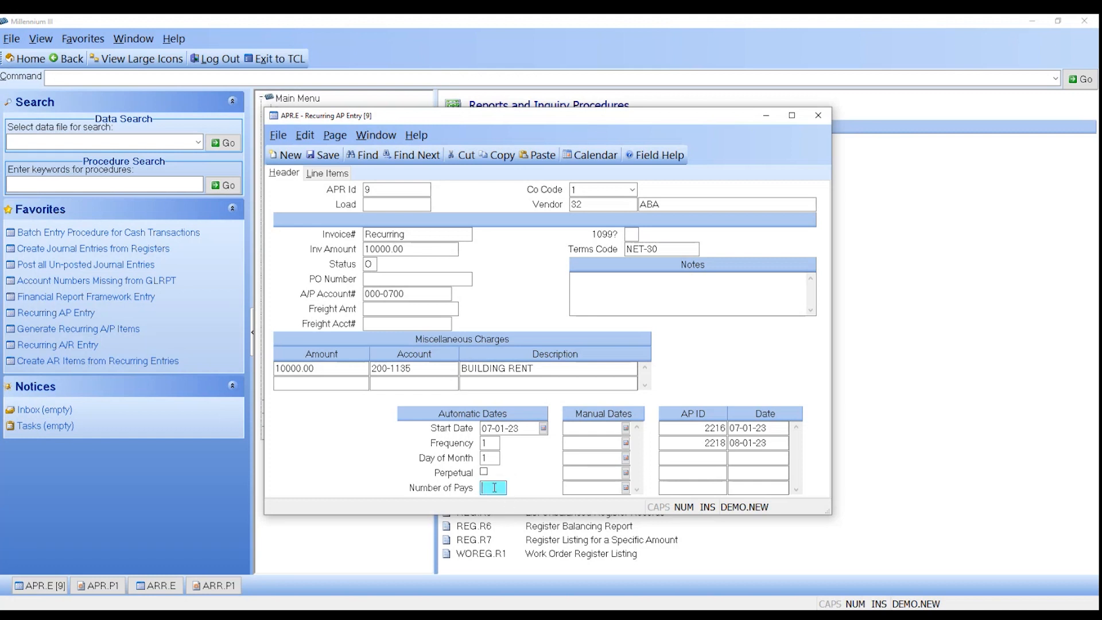
pyautogui.write('12')
# Examine the recurring entry's generated AP IDs, invoice number, invoice amount and automatic start date.
pyautogui.click(699, 428)
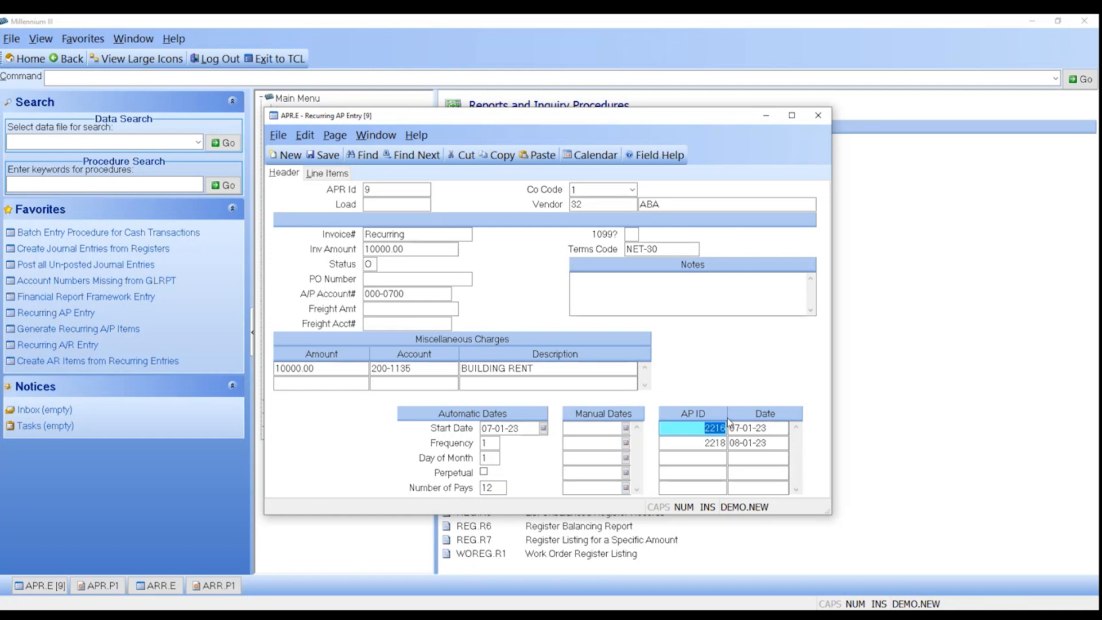
pyautogui.click(447, 234)
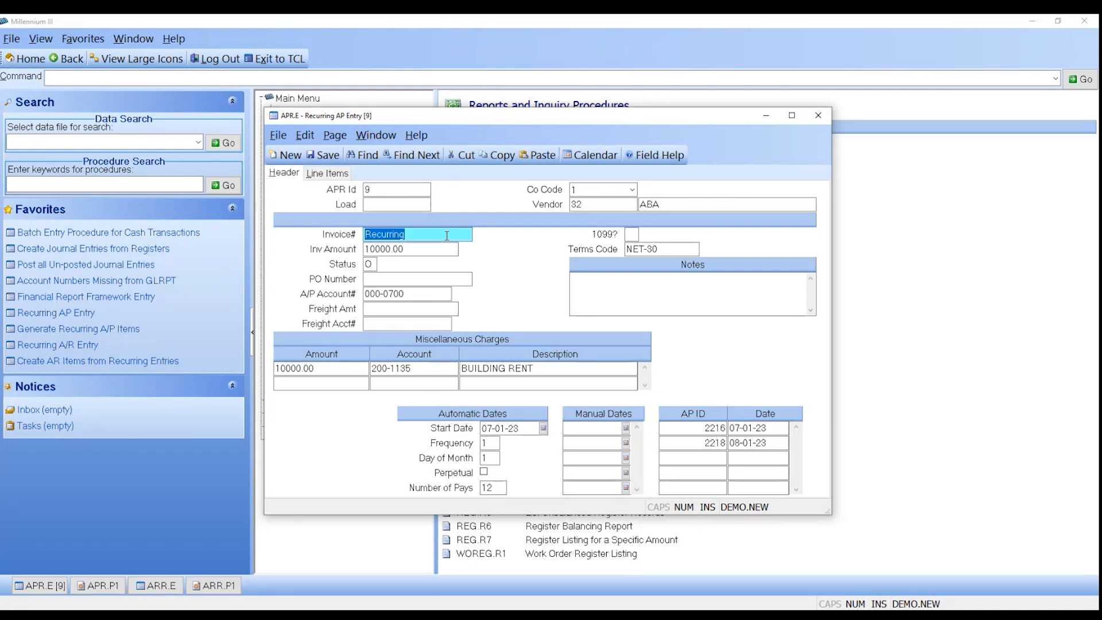
pyautogui.click(430, 249)
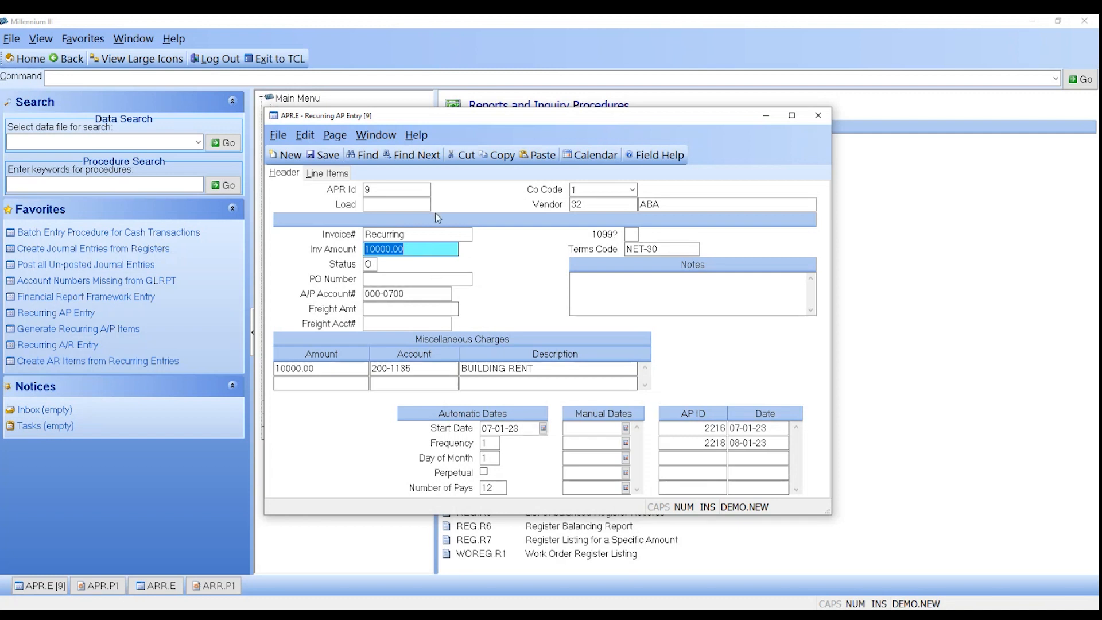
pyautogui.click(439, 239)
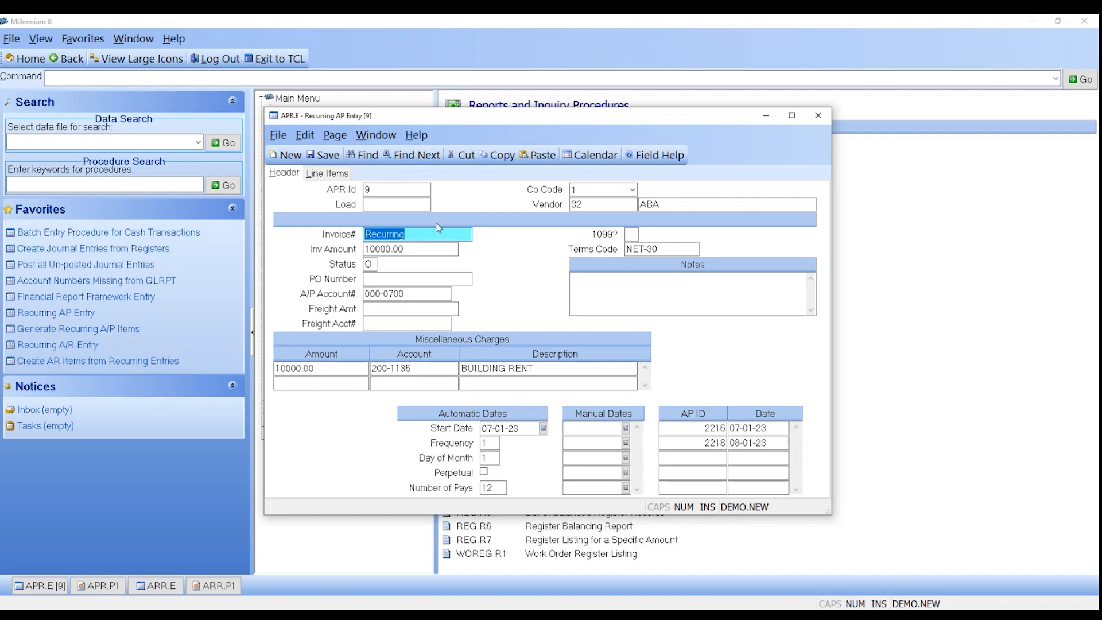
pyautogui.click(423, 235)
pyautogui.click(517, 427)
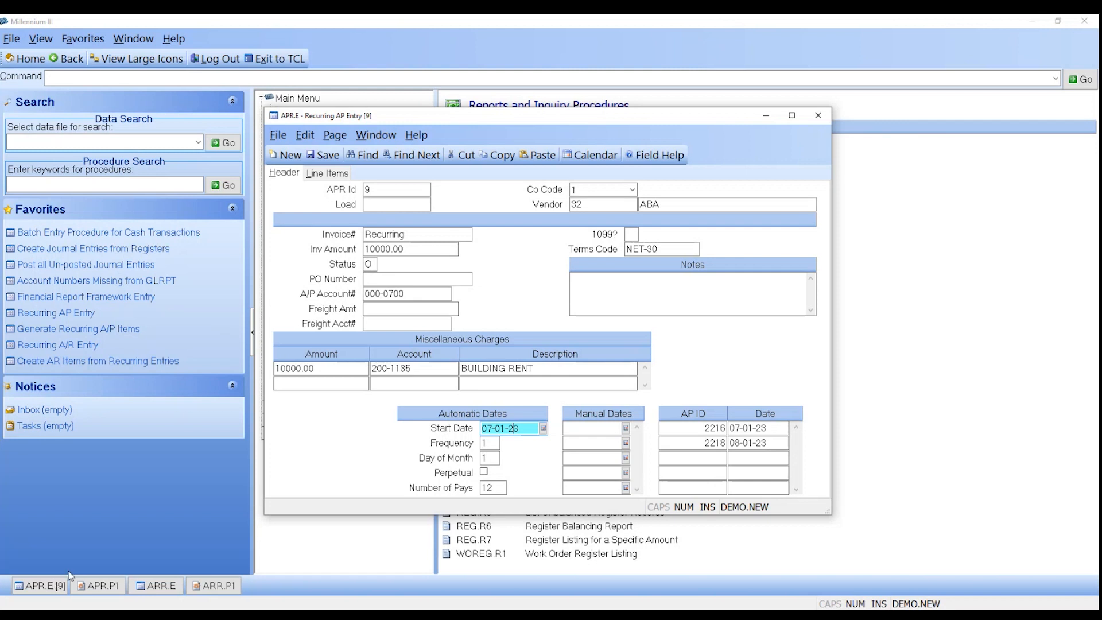
# Open the Generate Recurring A/P Items procedure and run it with a cutoff date of 10-01-23.
pyautogui.click(99, 586)
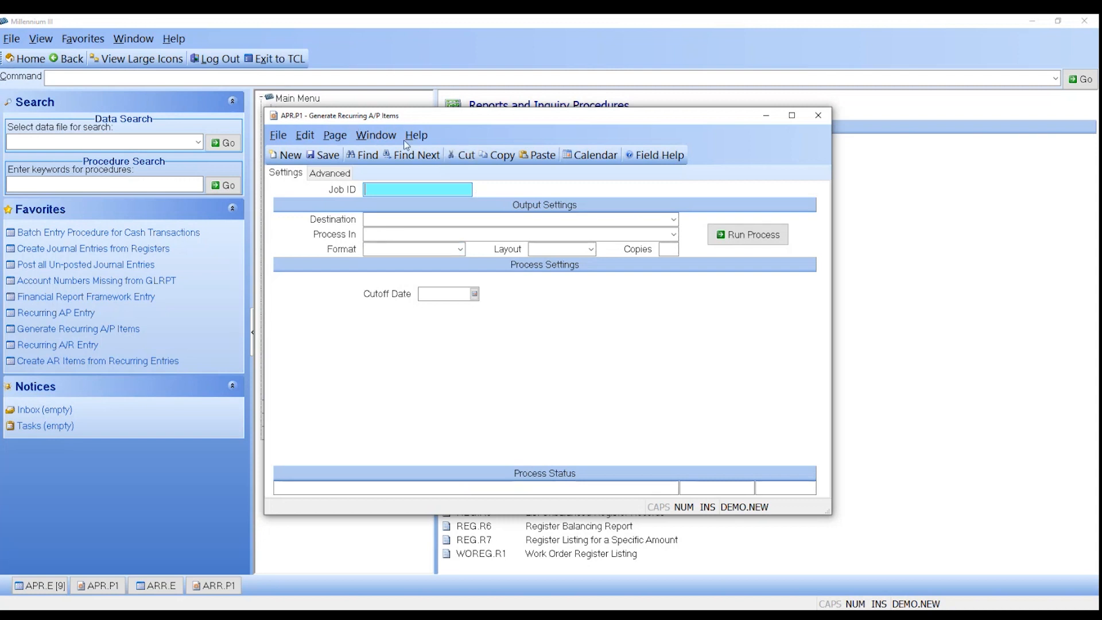
pyautogui.click(444, 222)
pyautogui.click(442, 230)
pyautogui.click(458, 292)
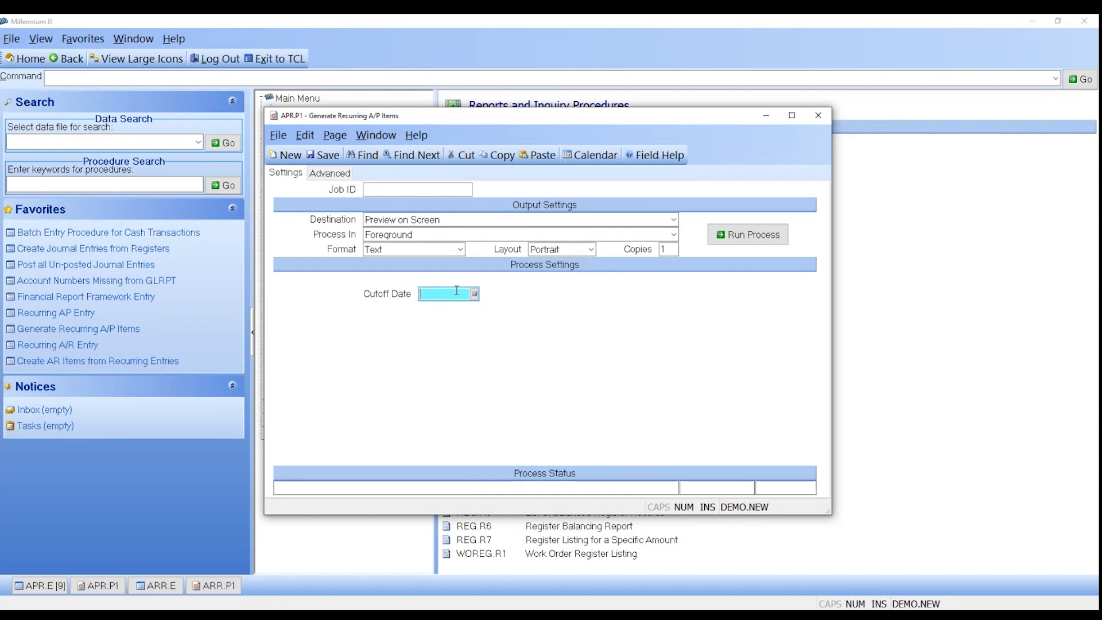
pyautogui.write('1001')
pyautogui.press('Tab')
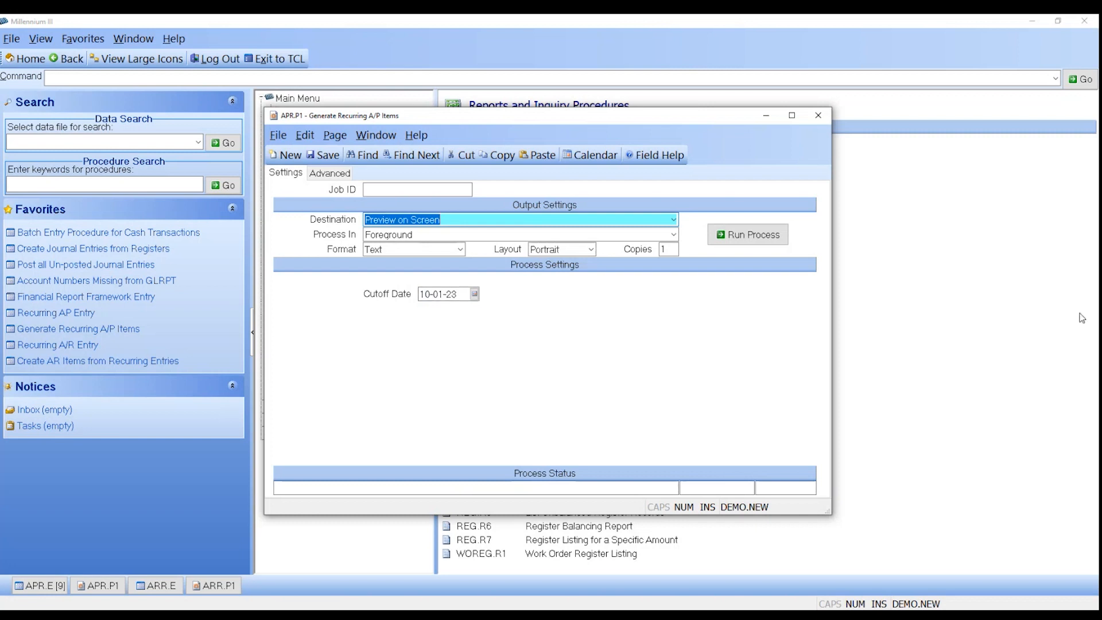
pyautogui.click(714, 232)
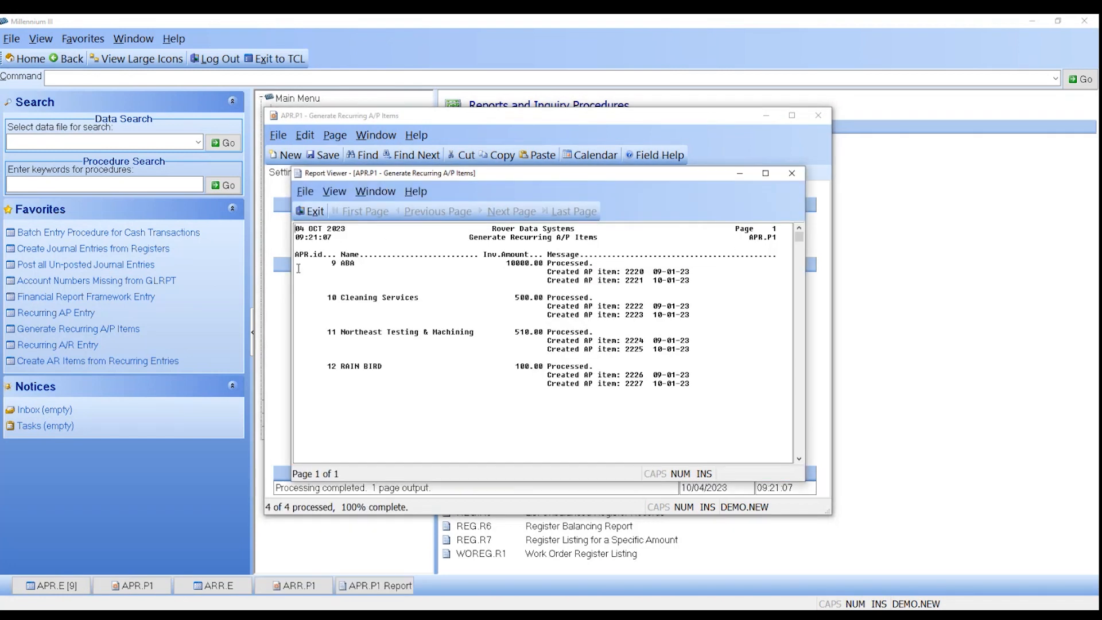
# Review the AP items created for each recurring entry in the Generate Recurring A/P Items report.
pyautogui.moveTo(327, 297); pyautogui.dragTo(670, 315)
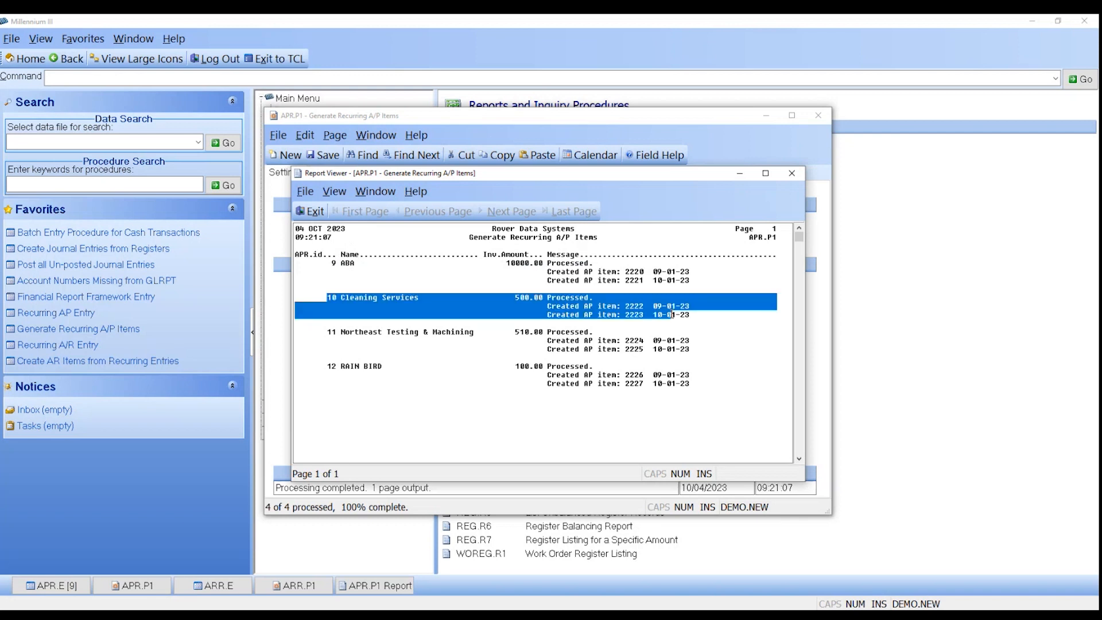
pyautogui.moveTo(338, 332); pyautogui.dragTo(661, 354)
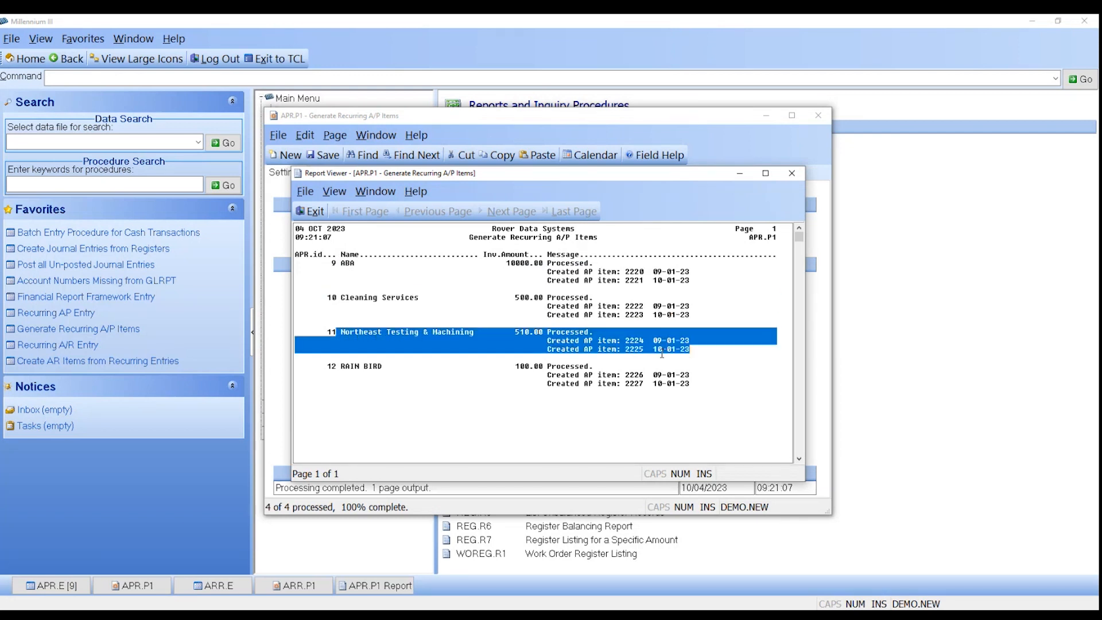
pyautogui.moveTo(344, 365); pyautogui.dragTo(704, 381)
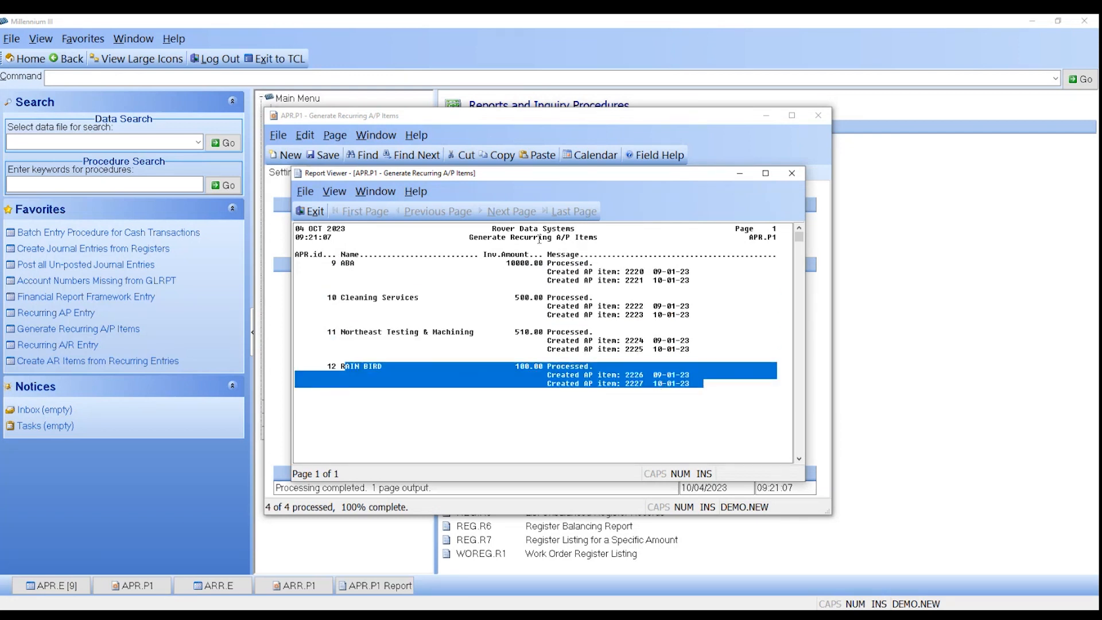
pyautogui.moveTo(544, 271); pyautogui.dragTo(718, 271)
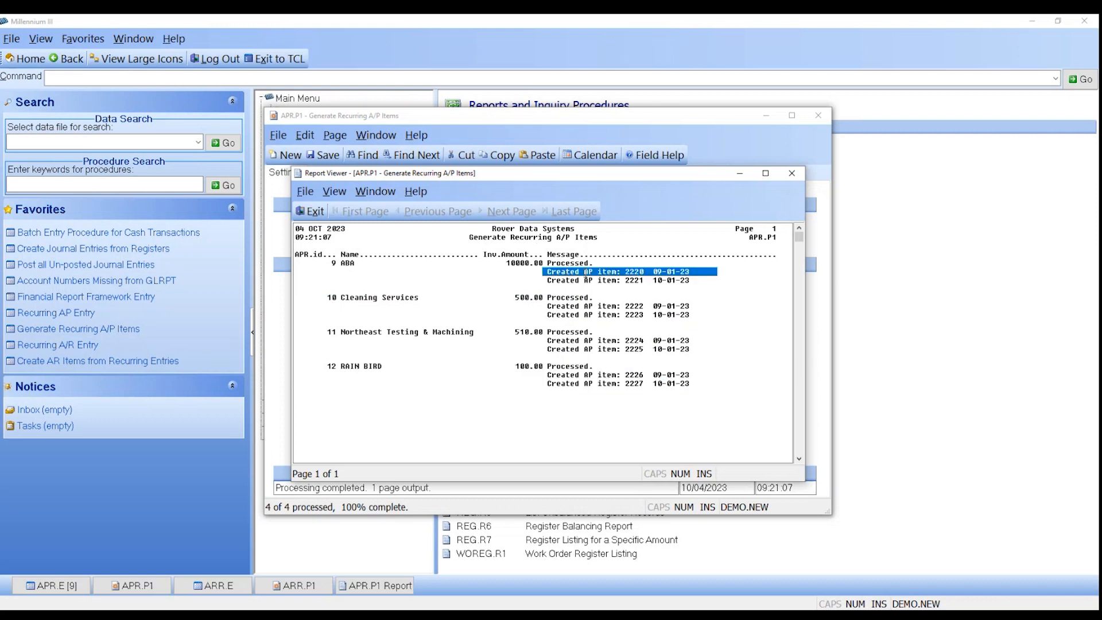
# Open the A/P Entry form (AP.E) and load AP item 2220 from the report.
pyautogui.doubleClick(626, 272)
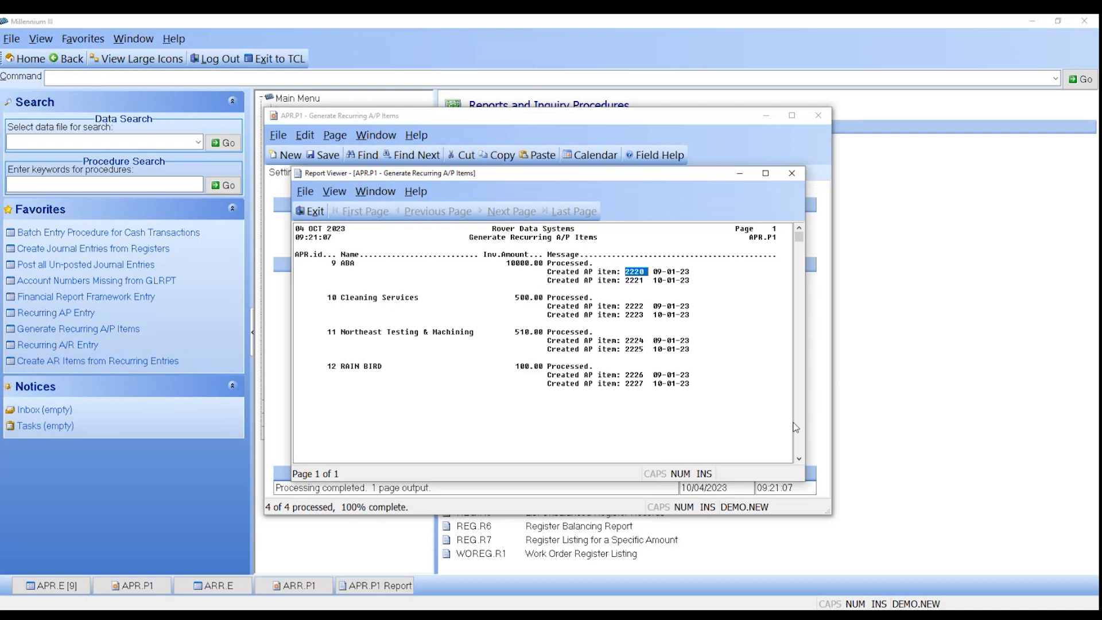
pyautogui.click(798, 459)
pyautogui.click(797, 459)
pyautogui.doubleClick(626, 272)
pyautogui.click(202, 76)
pyautogui.write('AP.E')
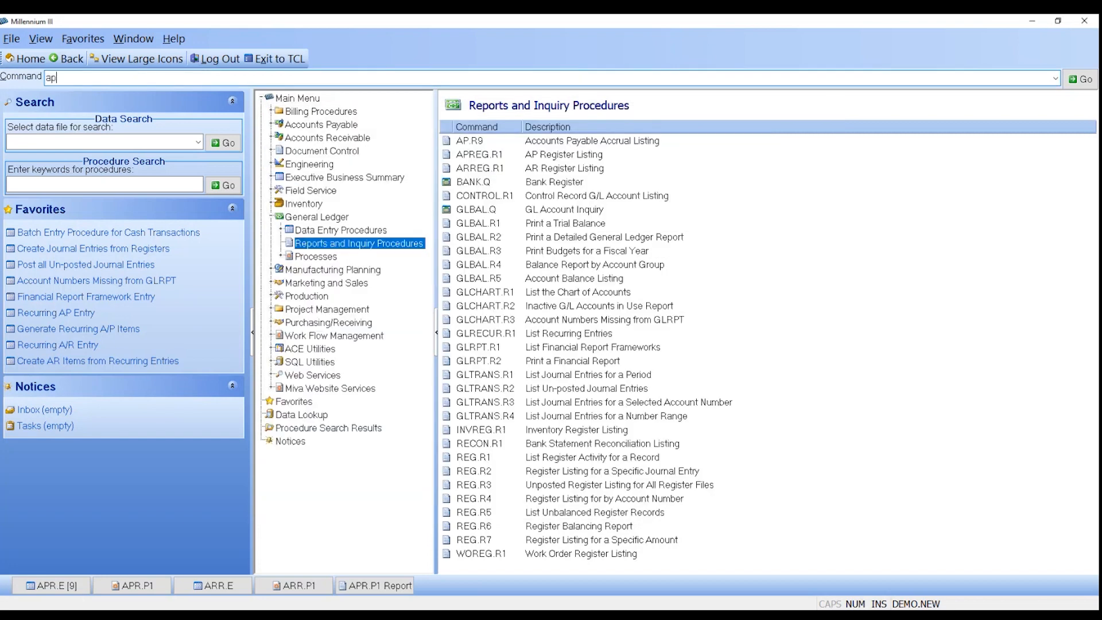
pyautogui.press('Return')
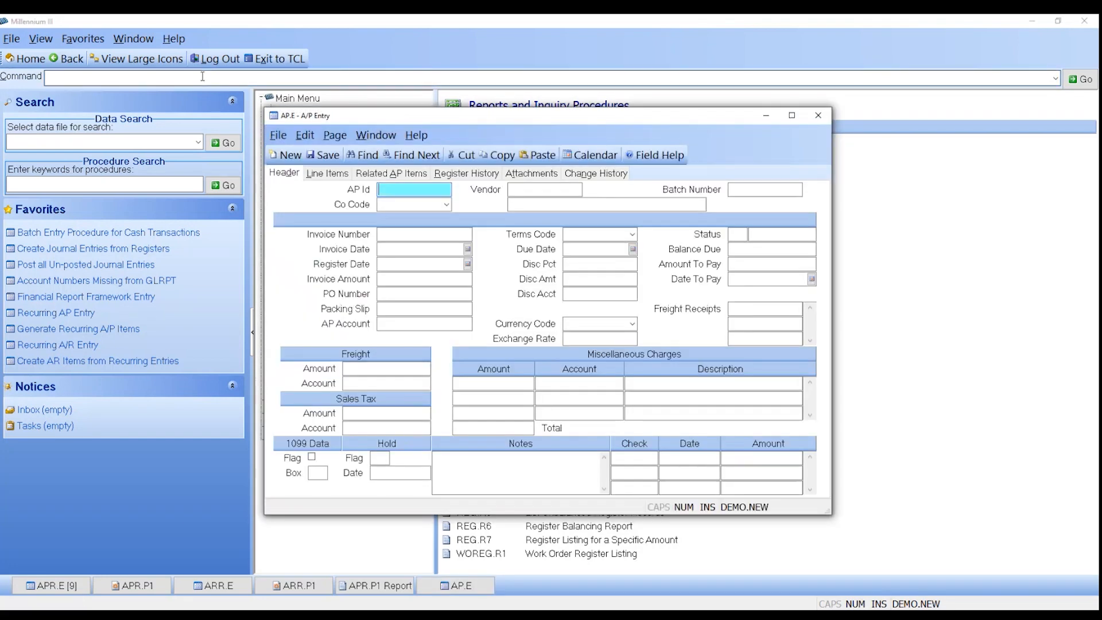
pyautogui.write('2220')
pyautogui.press('Return')
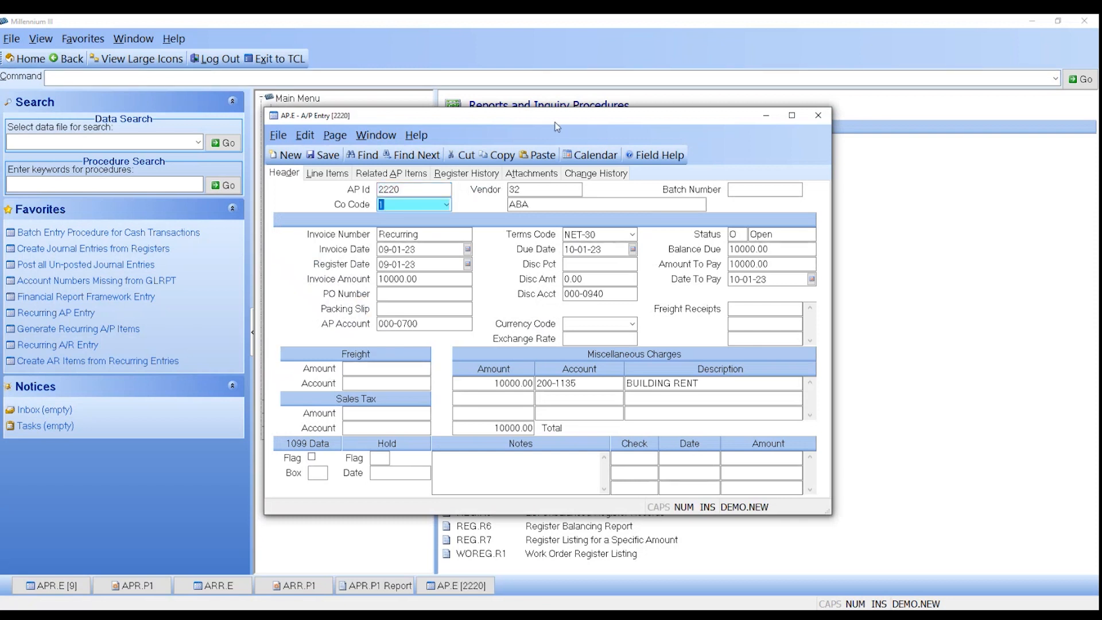
# Examine the miscellaneous charge and invoice number of AP item 2220, and close the recurring A/P windows.
pyautogui.click(472, 386)
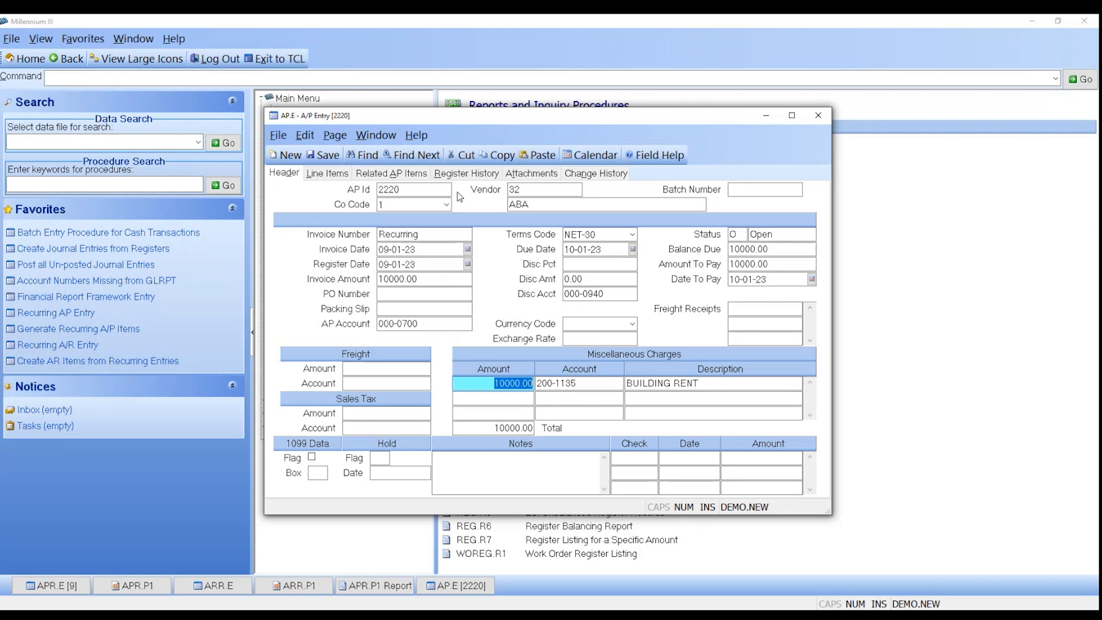
pyautogui.click(425, 234)
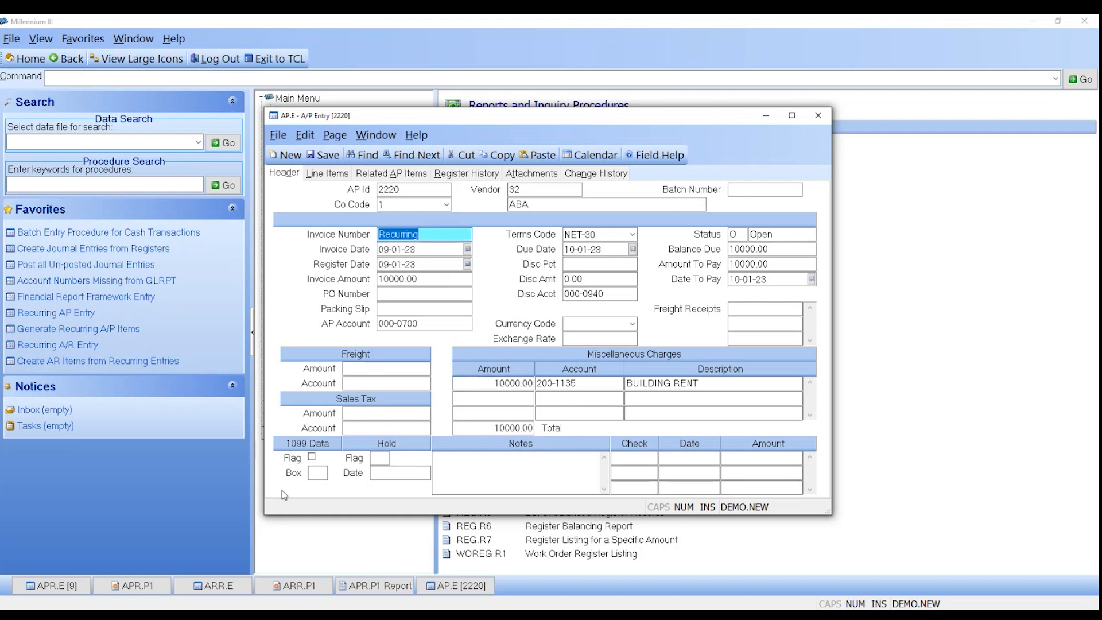
pyautogui.click(376, 585)
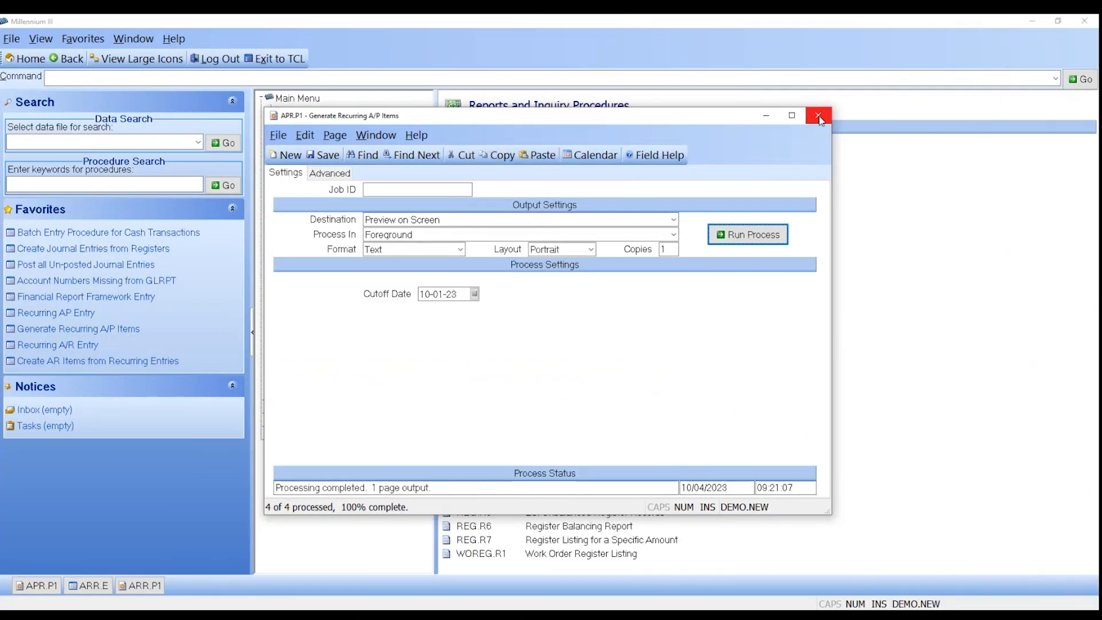
pyautogui.click(818, 116)
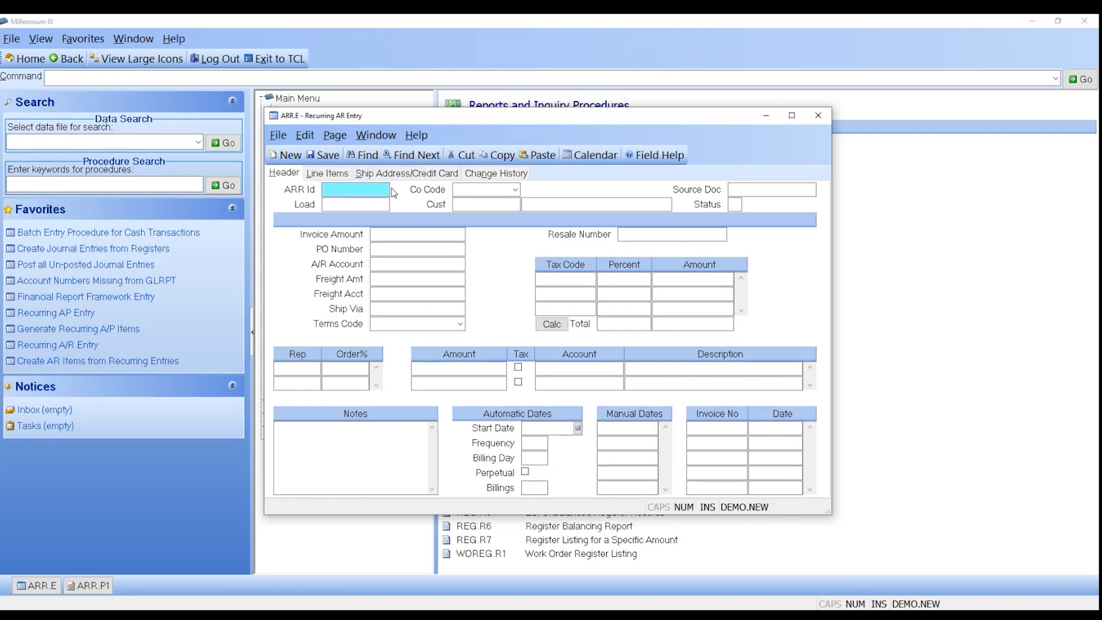
# Load recurring AR entry 102 in the Recurring AR Entry form.
pyautogui.write('102')
pyautogui.press('Return')
pyautogui.press('Return')
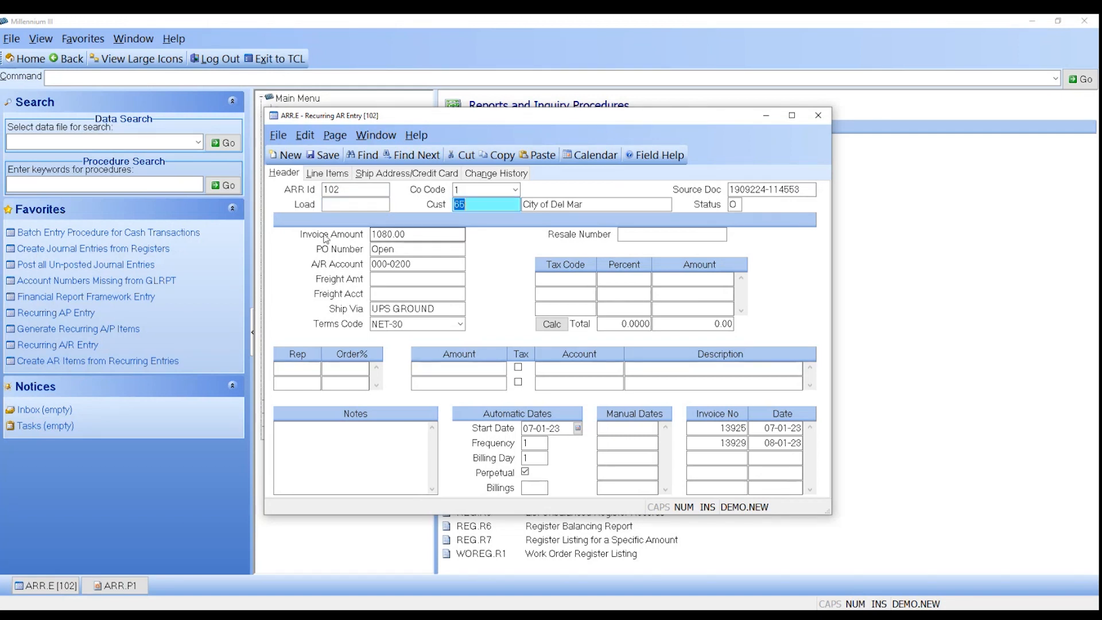
# Examine the recurring AR entry's invoice amount, terms code, generated invoices and first line item's distribution.
pyautogui.press('Return')
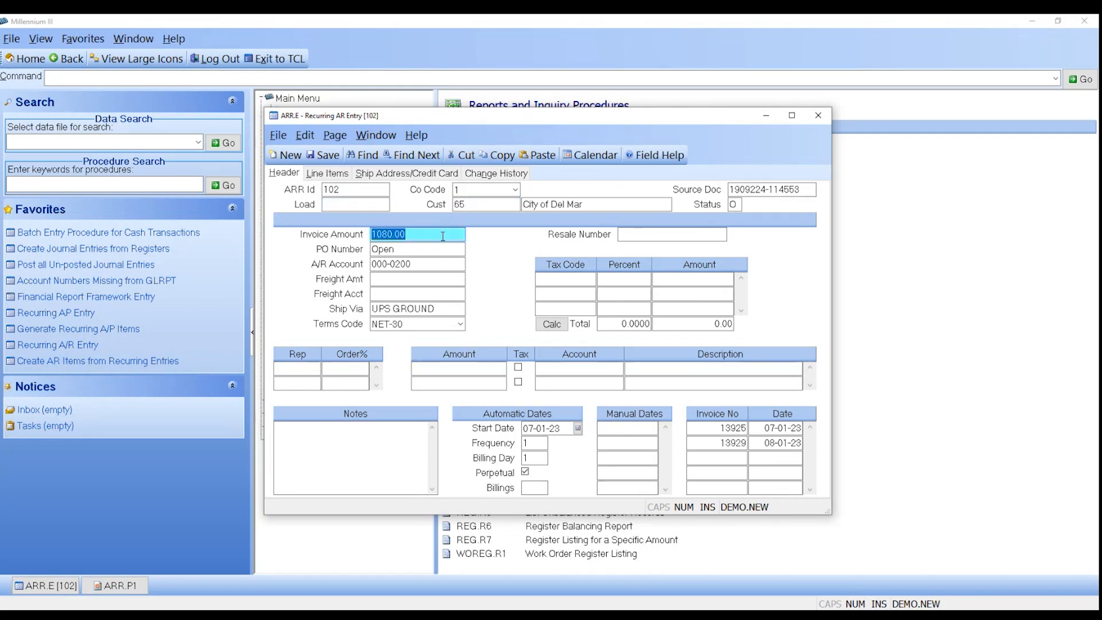
pyautogui.click(405, 325)
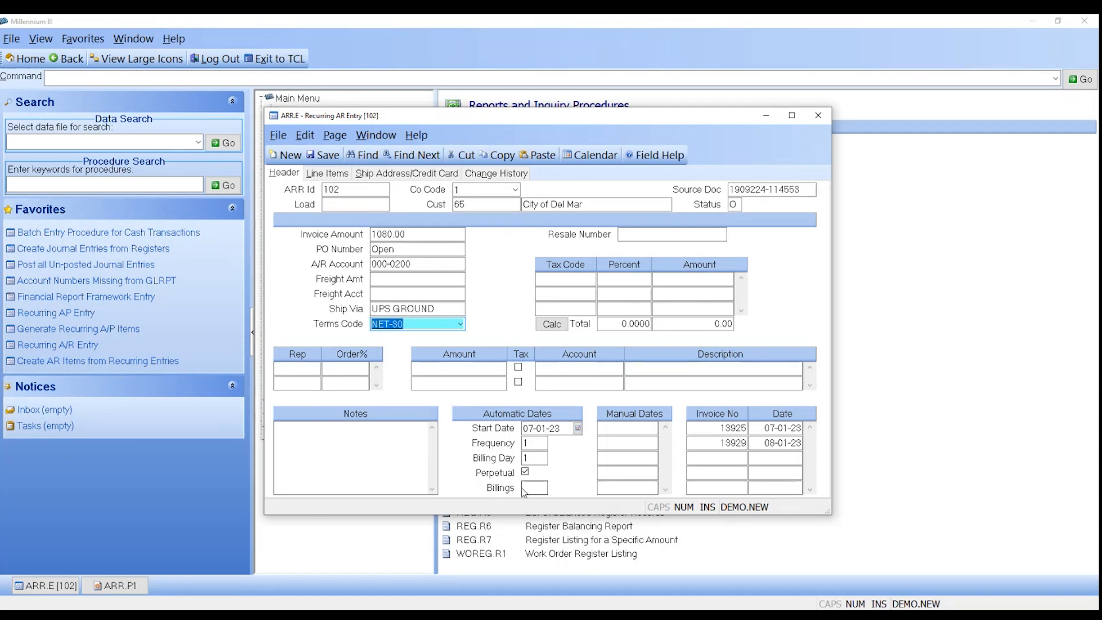
pyautogui.click(714, 426)
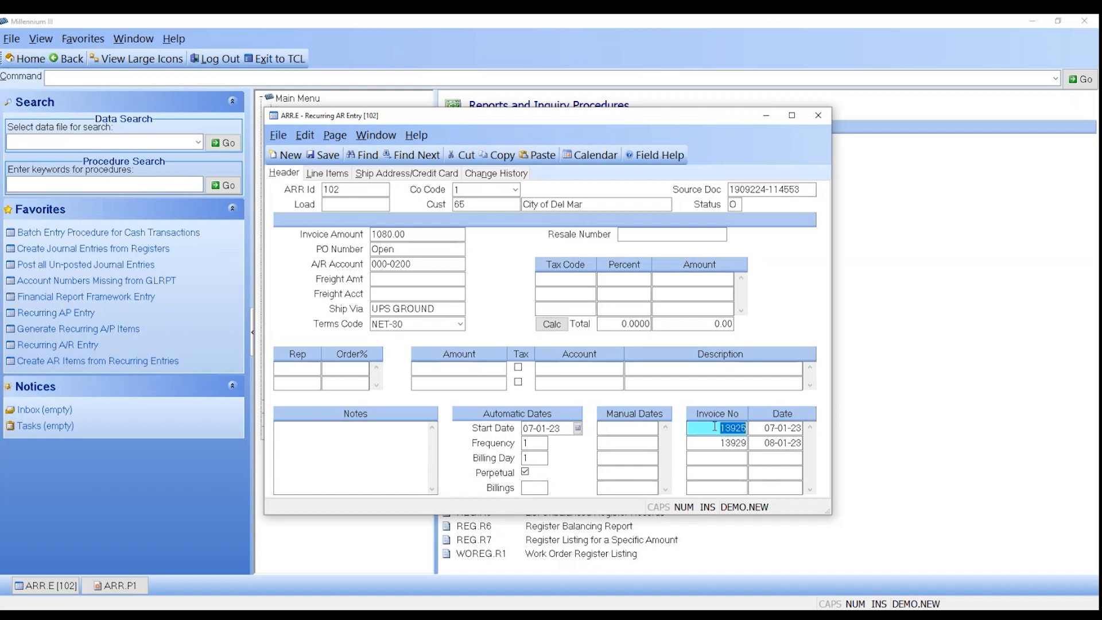
pyautogui.click(342, 178)
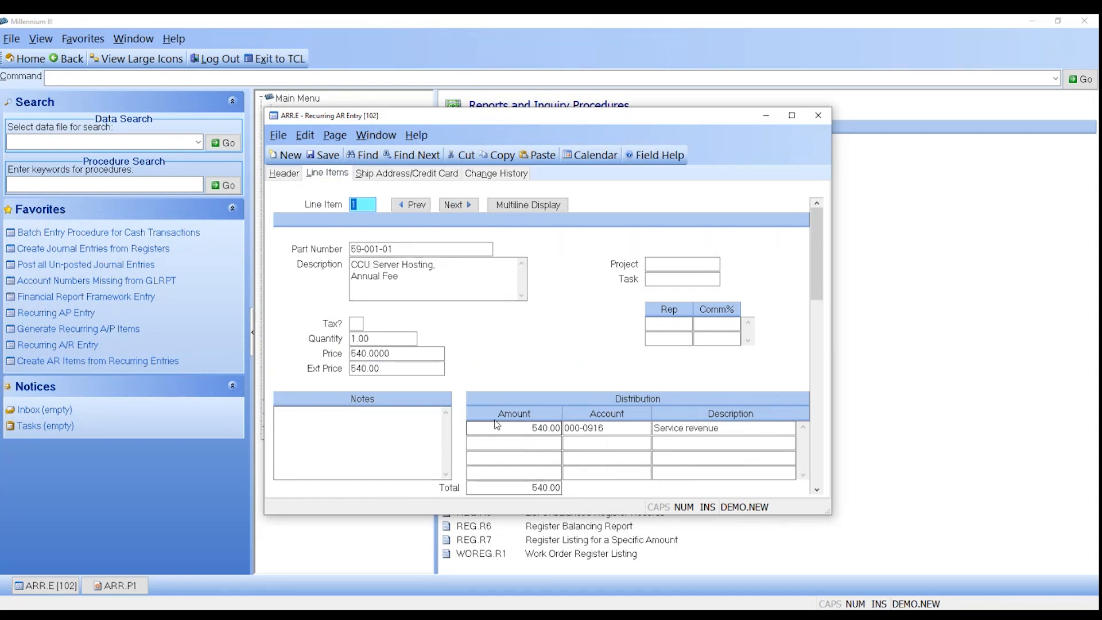
pyautogui.click(283, 174)
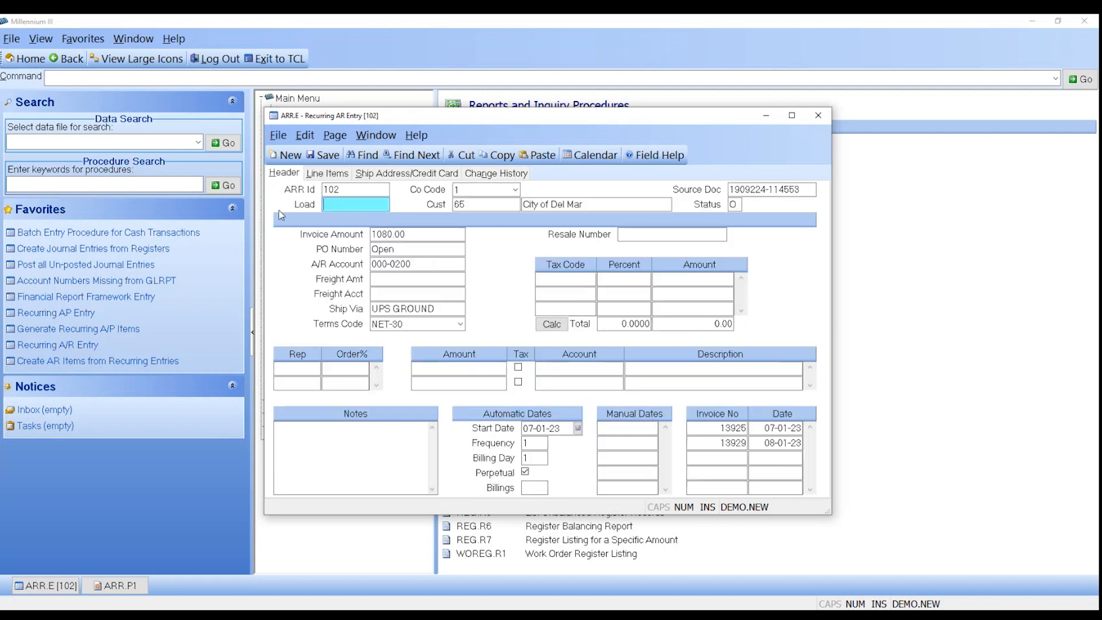
# Run the Generate Recurring AR items procedure with a cutoff date of 10-01-23, leaving Print Invoices off.
pyautogui.click(134, 593)
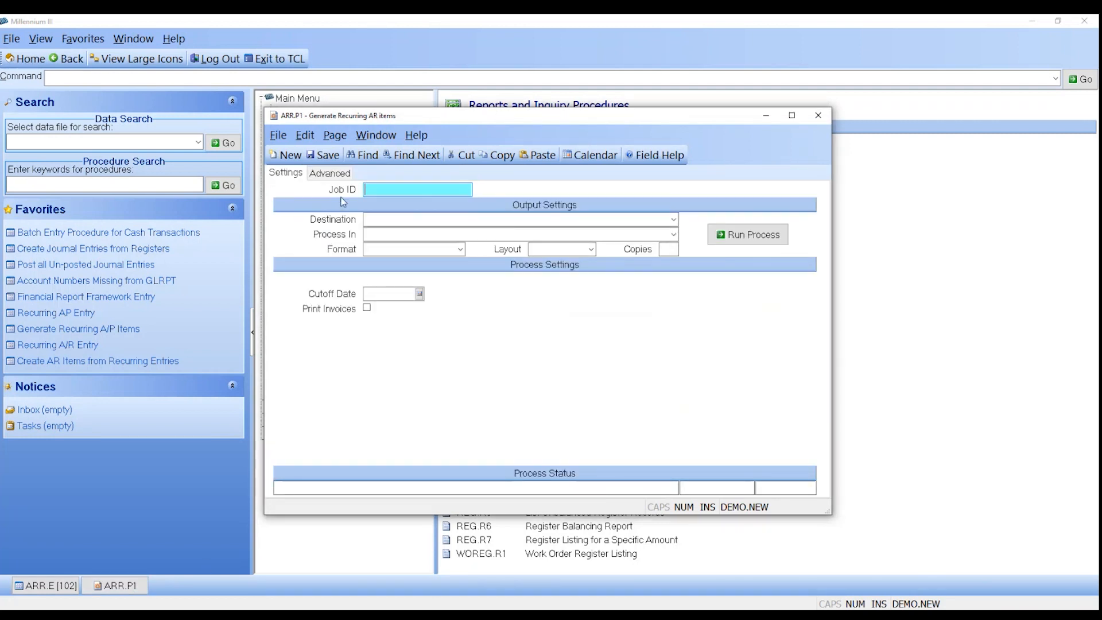
pyautogui.press('Tab')
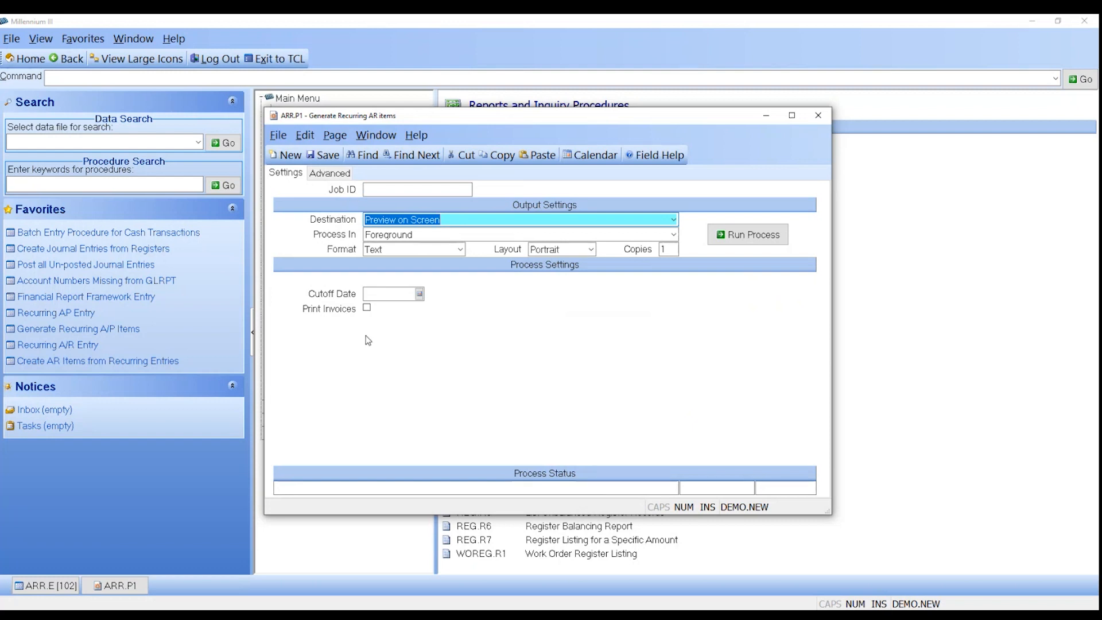
pyautogui.press('Tab')
pyautogui.write('1001')
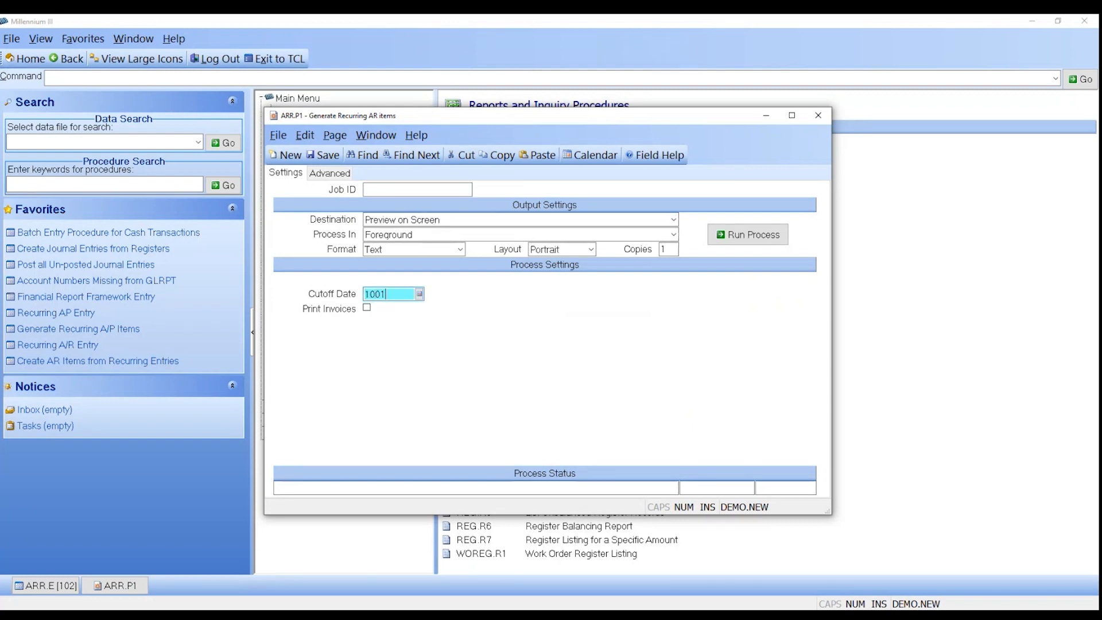
pyautogui.press('Tab')
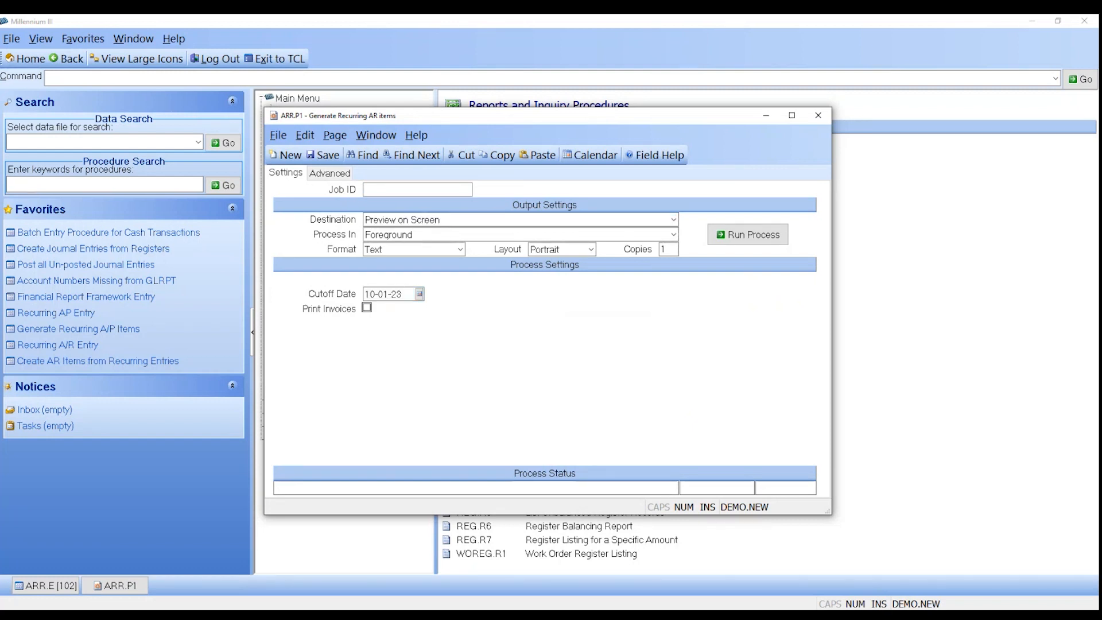
pyautogui.click(751, 247)
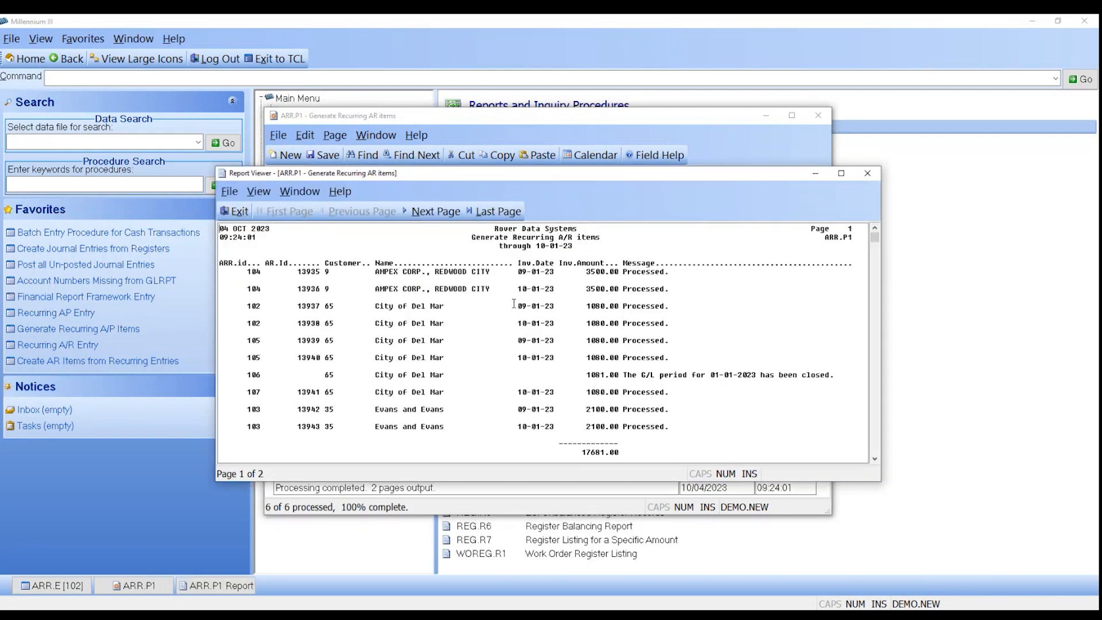
# Compare the invoice dates in the Generate Recurring A/R items report with the procedure's cutoff date.
pyautogui.moveTo(513, 303); pyautogui.dragTo(561, 305)
pyautogui.moveTo(420, 175); pyautogui.dragTo(748, 152)
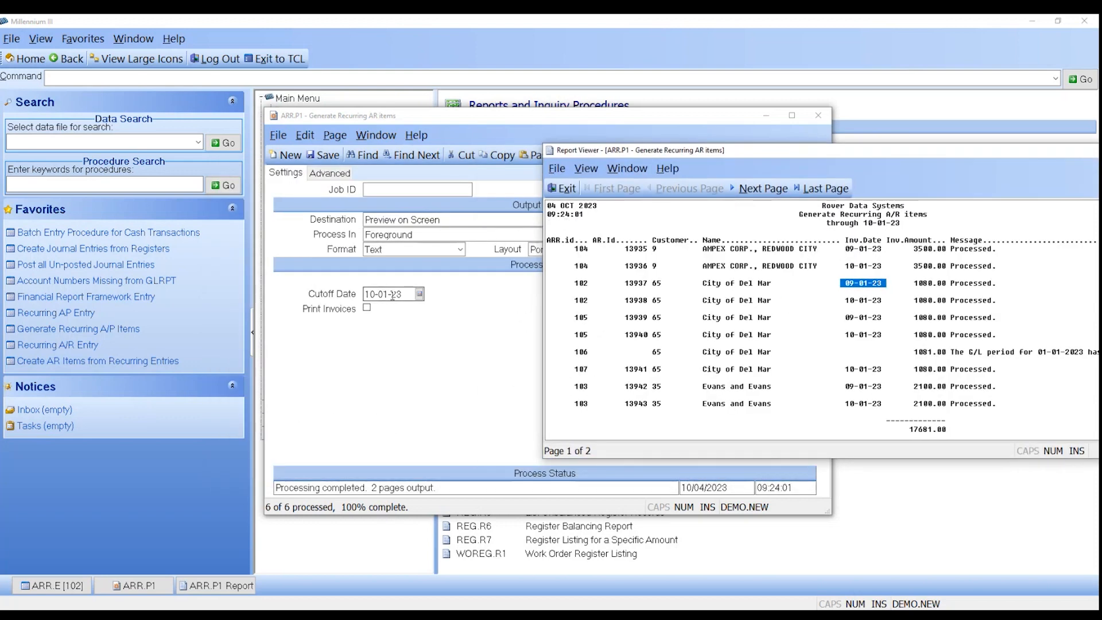
pyautogui.moveTo(646, 151); pyautogui.dragTo(343, 153)
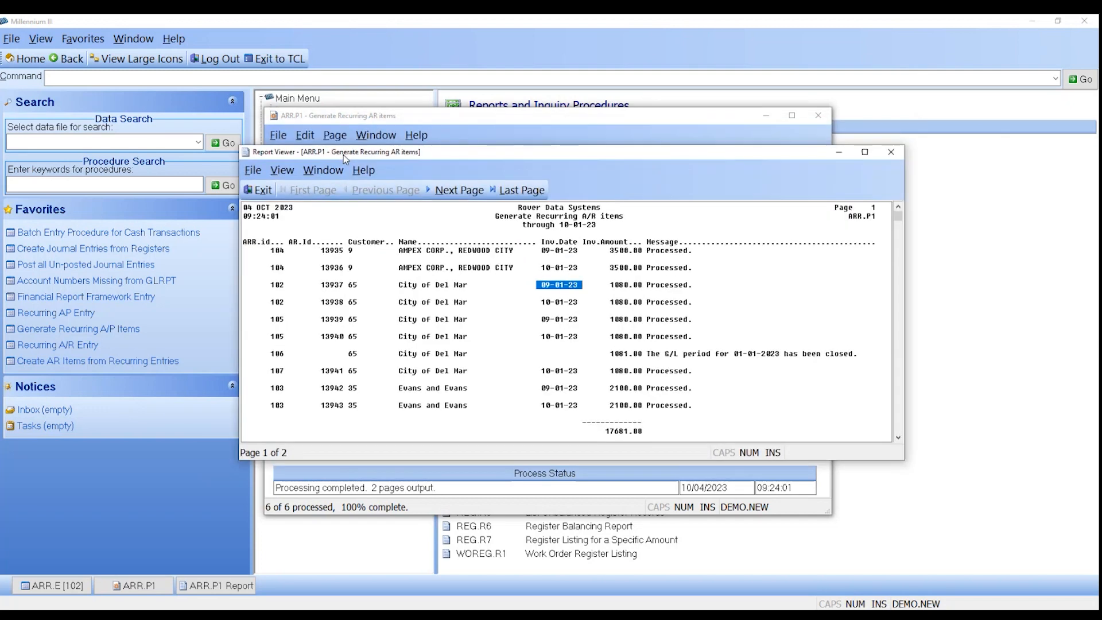
pyautogui.click(561, 265)
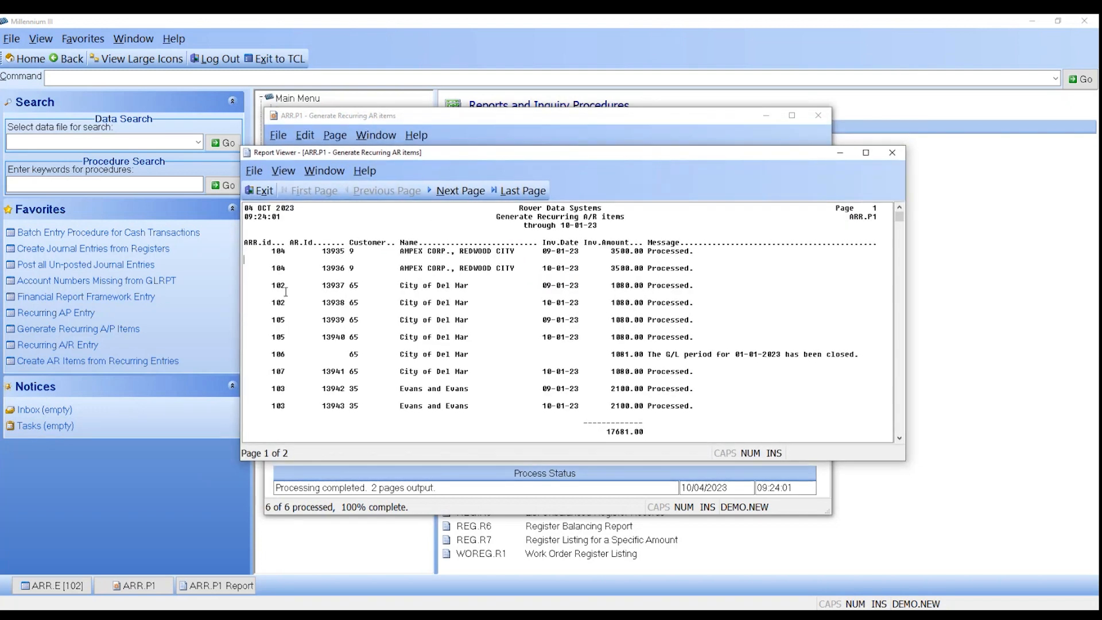
# Open the A/R Entry form (AR.E) and load the last generated item listed for ARR 103, AR ID 13943.
pyautogui.doubleClick(325, 405)
pyautogui.click(181, 81)
pyautogui.write('ar.e')
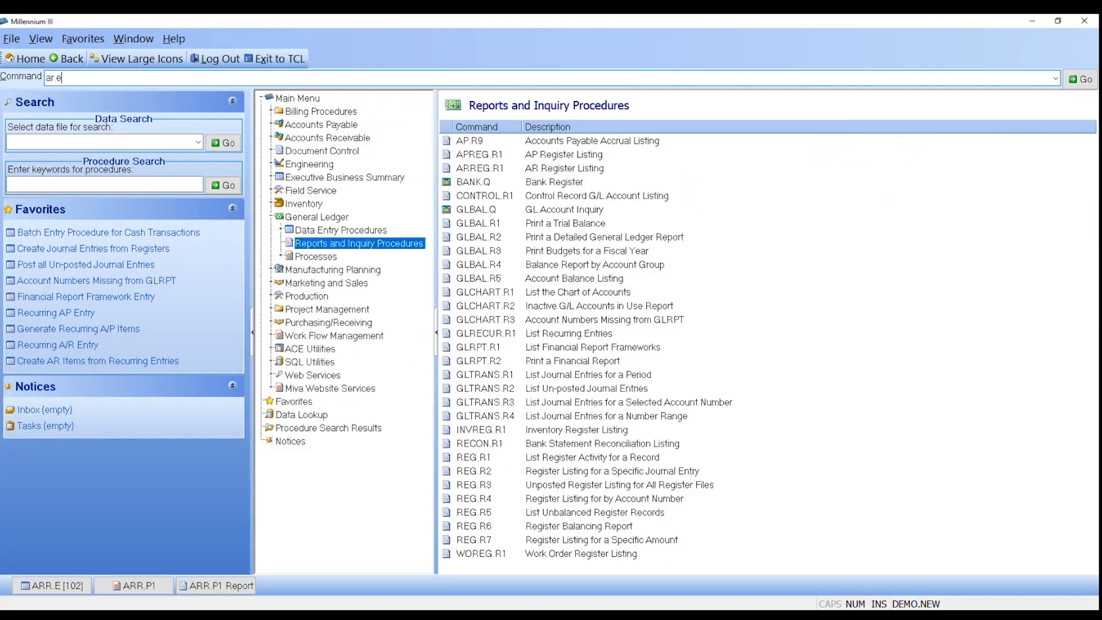
pyautogui.press('Return')
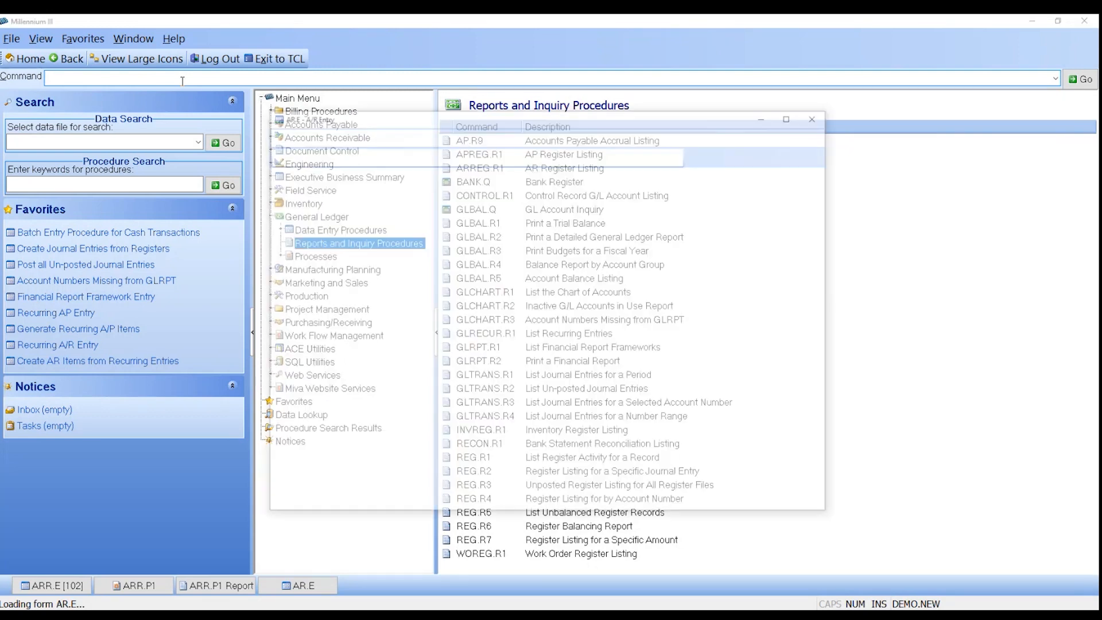
pyautogui.write('13943')
pyautogui.press('Return')
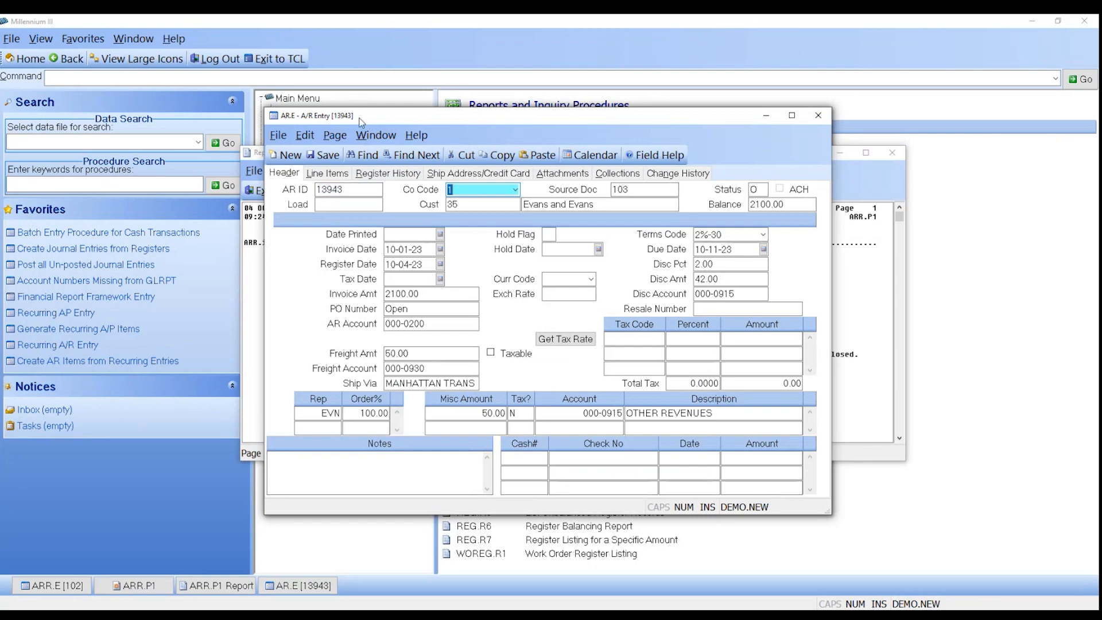
# Bring up recurring AR entry 102 and arrange it side by side with A/R Entry 13943.
pyautogui.moveTo(356, 109); pyautogui.dragTo(558, 107)
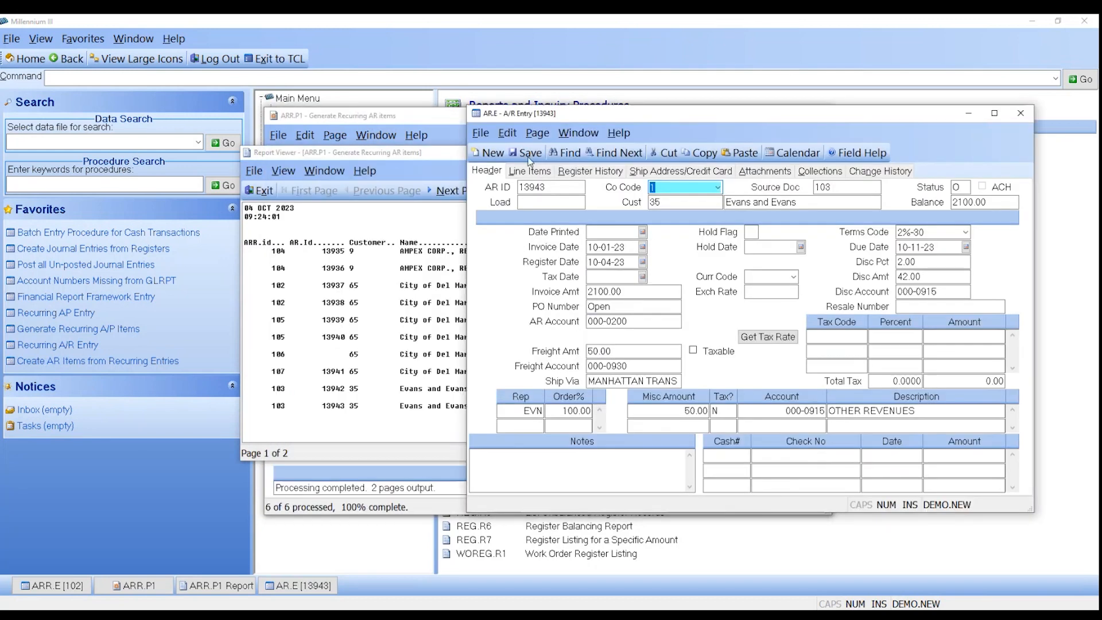
pyautogui.click(52, 591)
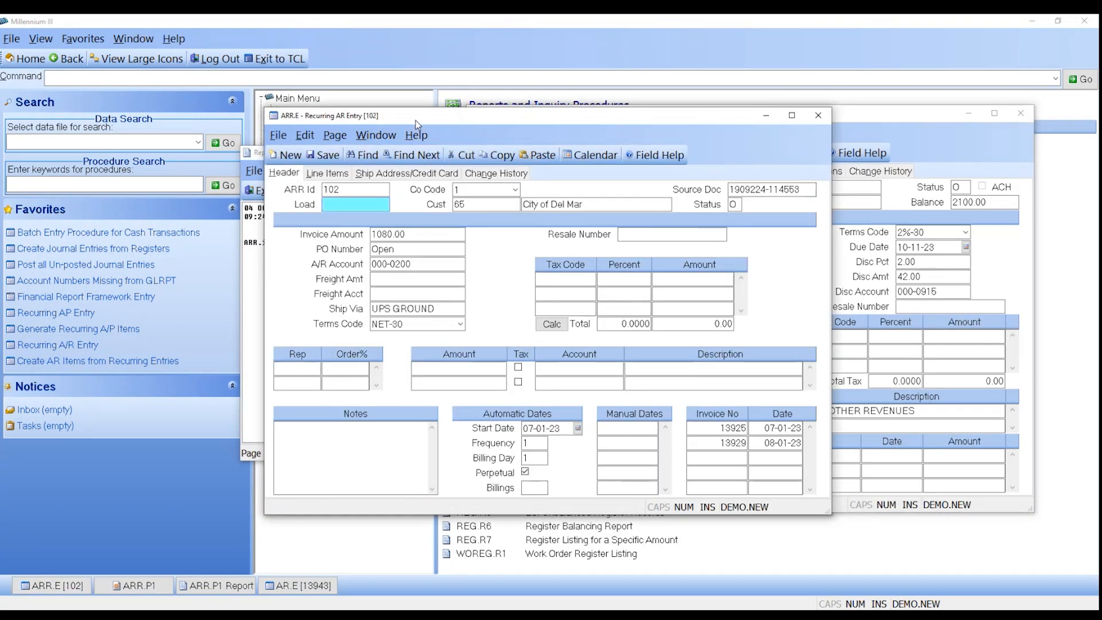
pyautogui.moveTo(417, 118); pyautogui.dragTo(139, 120)
pyautogui.moveTo(606, 123); pyautogui.dragTo(660, 106)
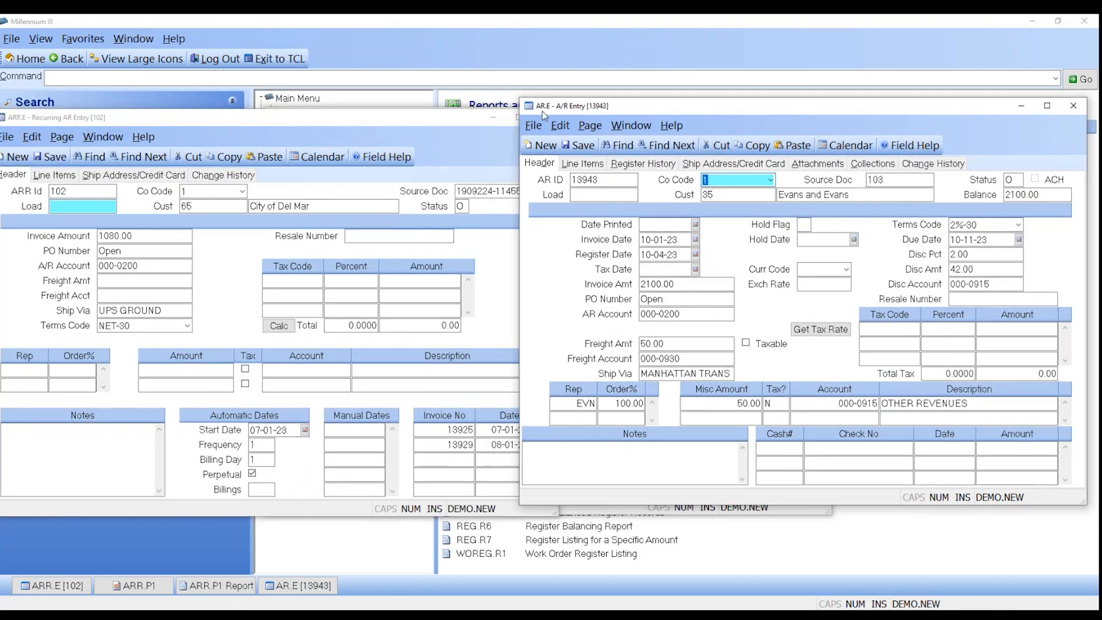